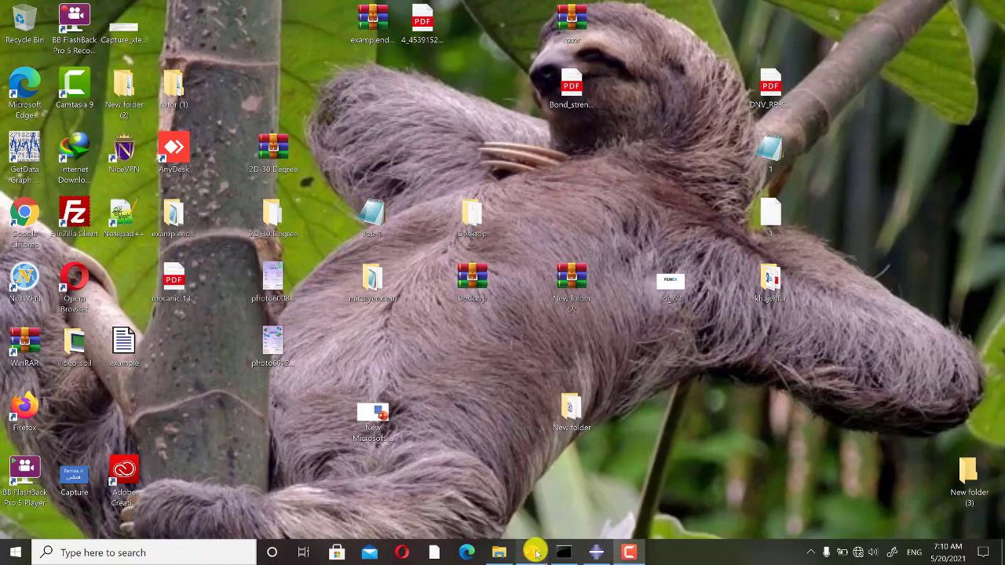
click(531, 552)
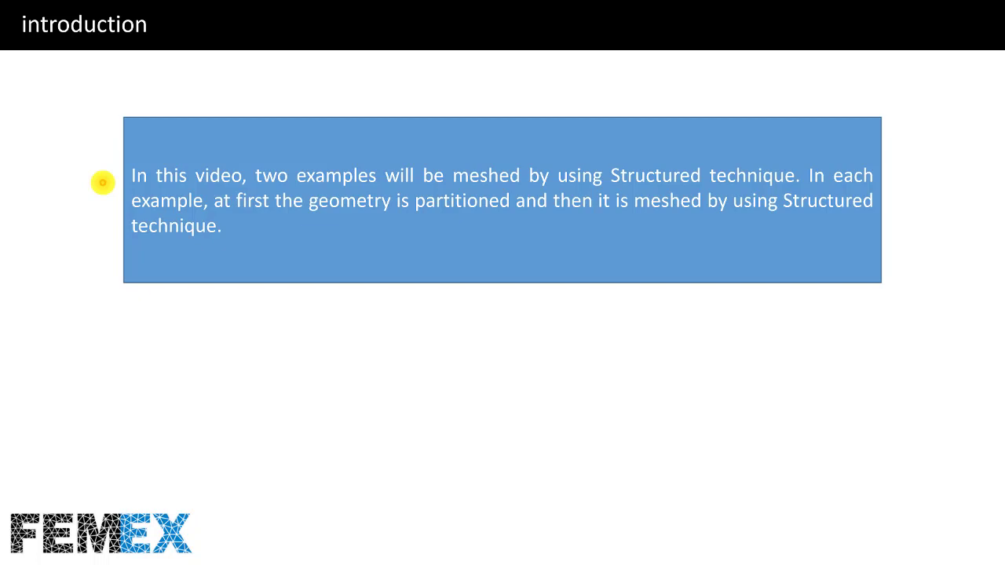
key(Right)
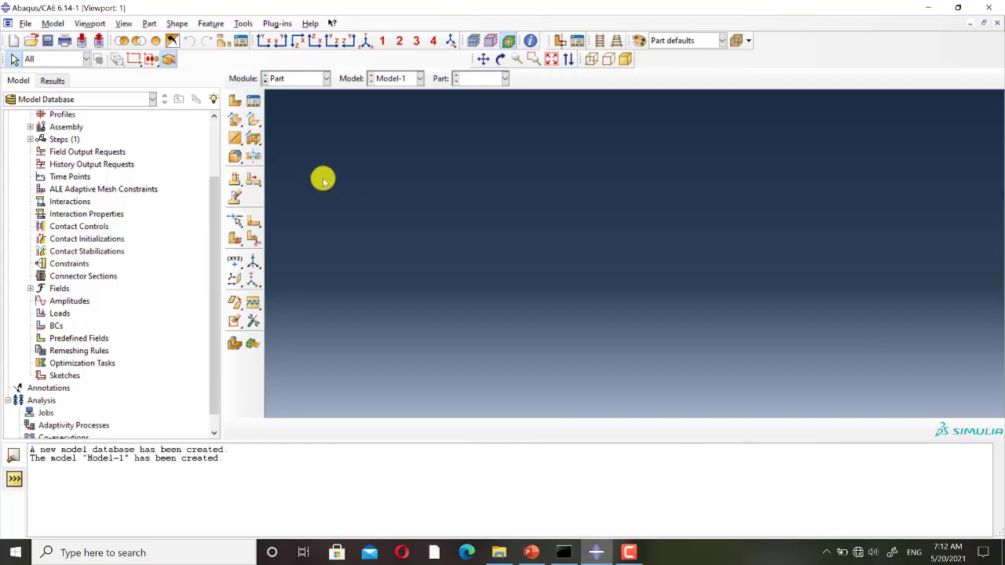
Step: Create a 3D deformable solid part with a Revolution base feature and an approximate size of 10
click(235, 100)
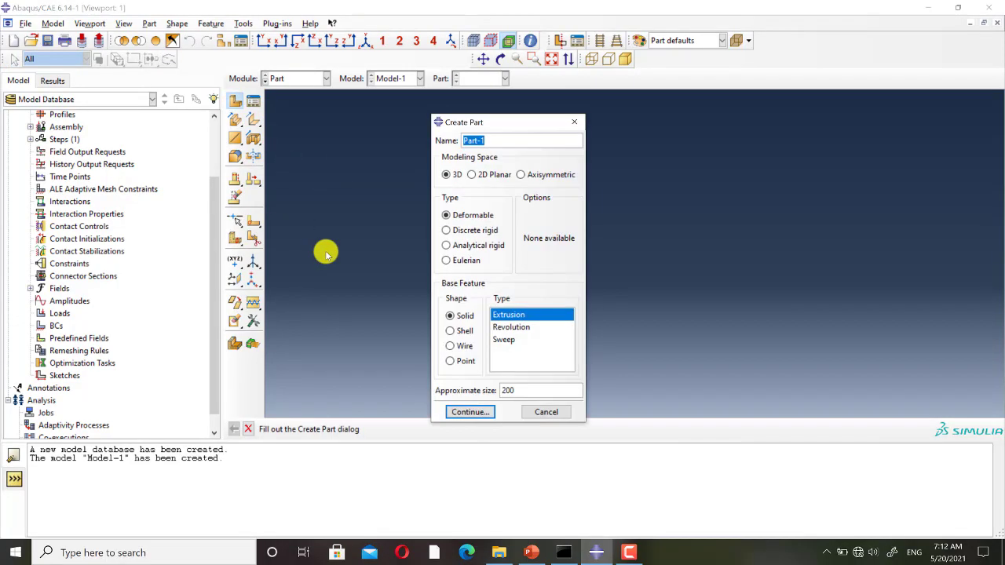
click(452, 216)
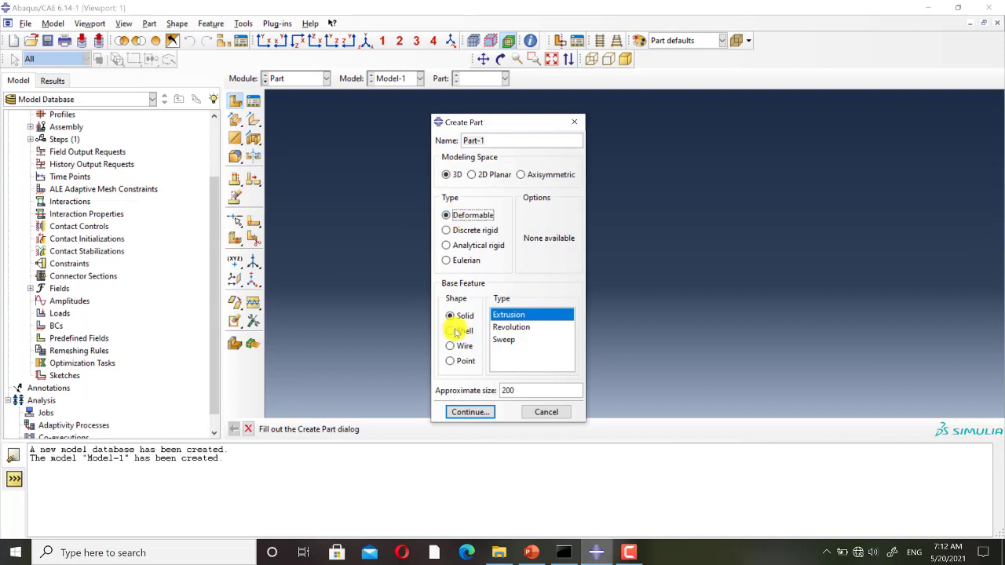
click(460, 317)
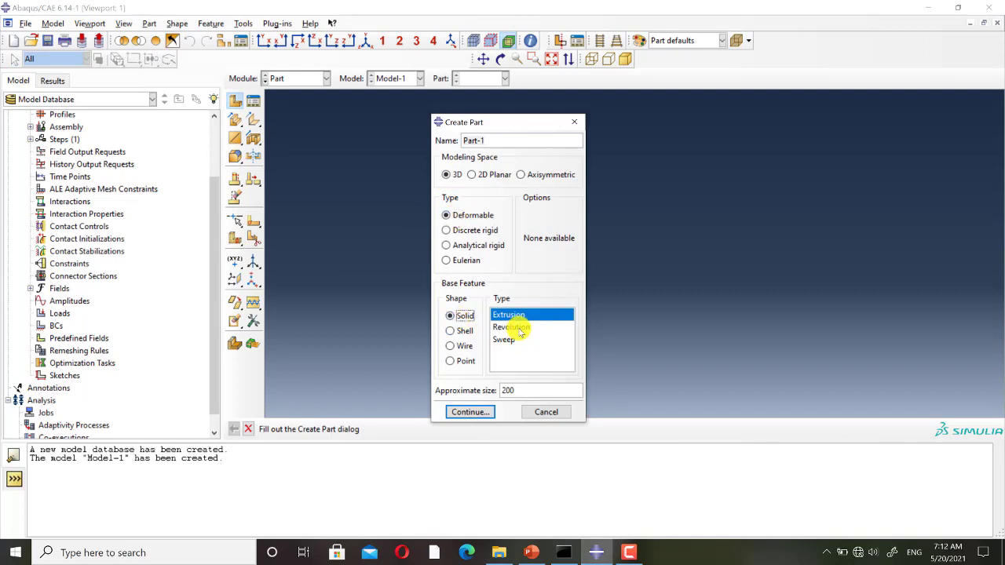
click(520, 329)
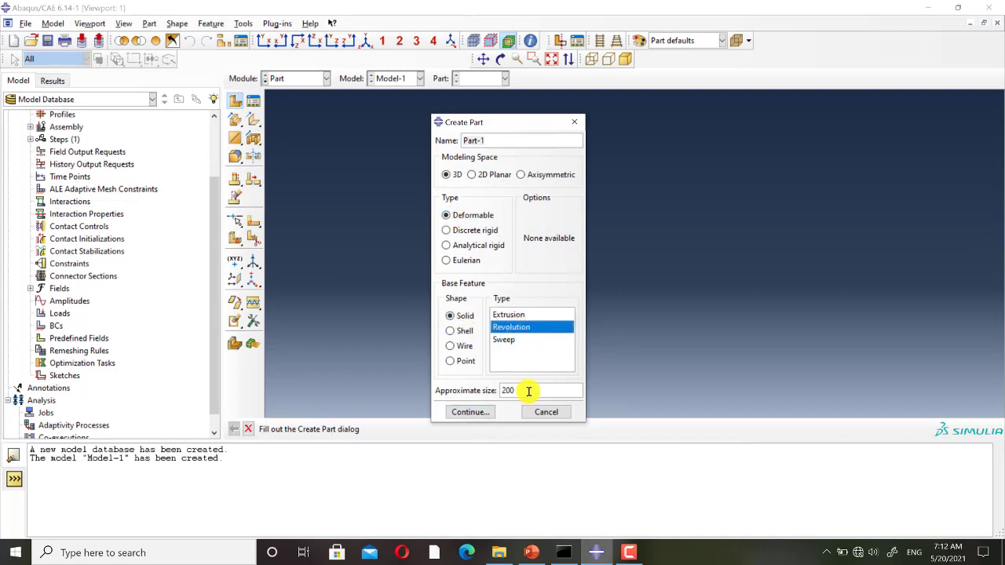
key(Tab)
text(10)
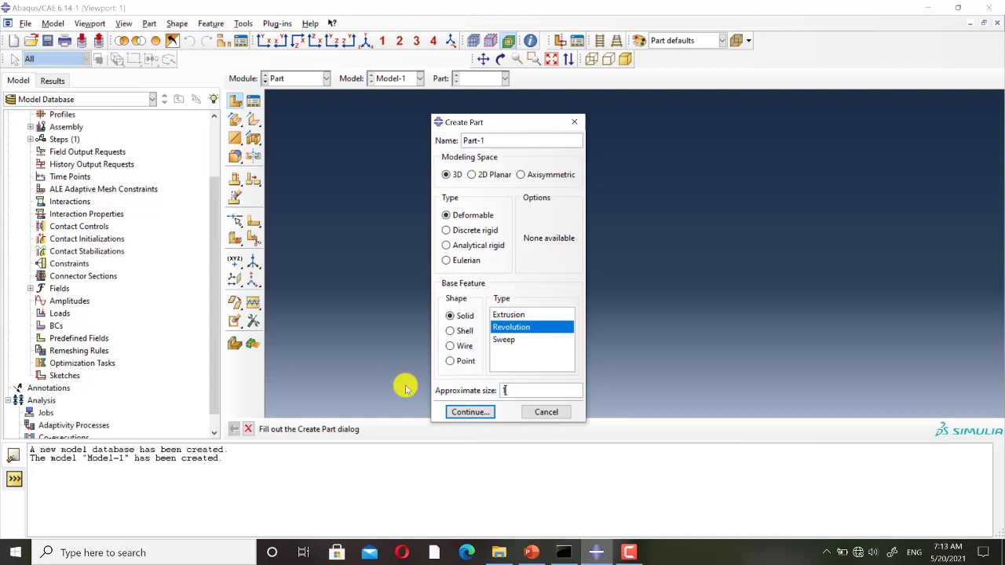
click(471, 413)
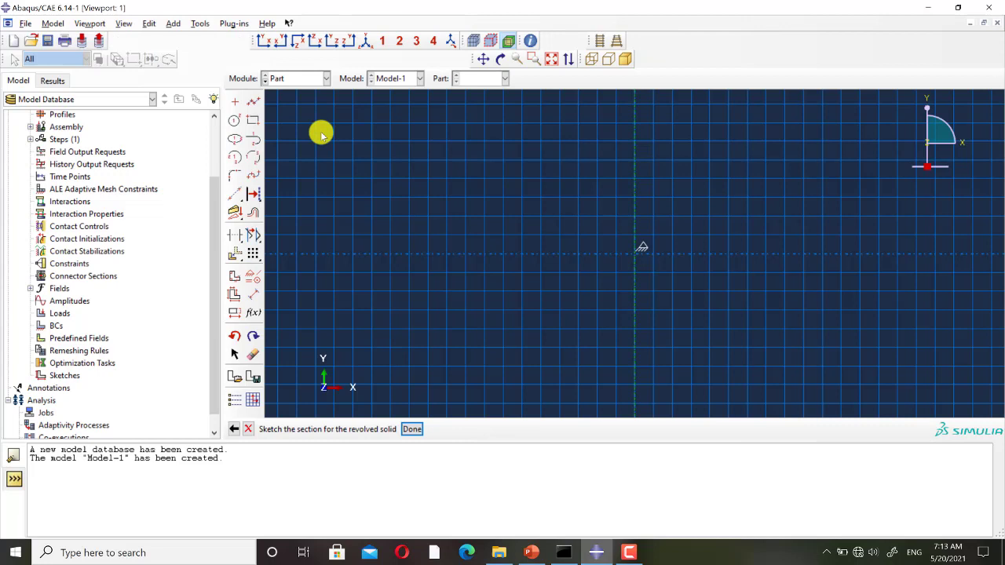
Step: Add an isolated sketch point at 0,0 and apply a Fixed constraint to it
click(235, 102)
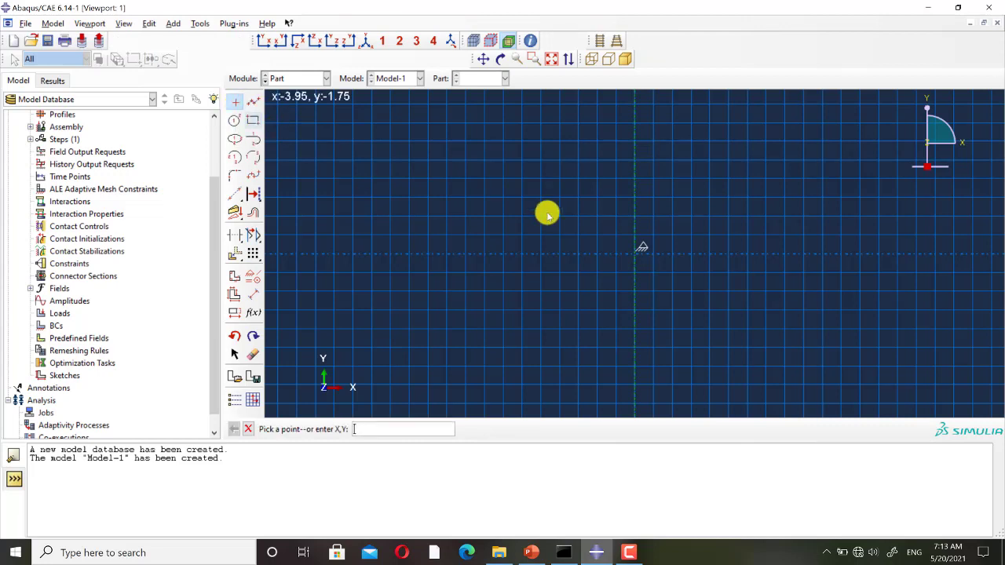
text(0,0)
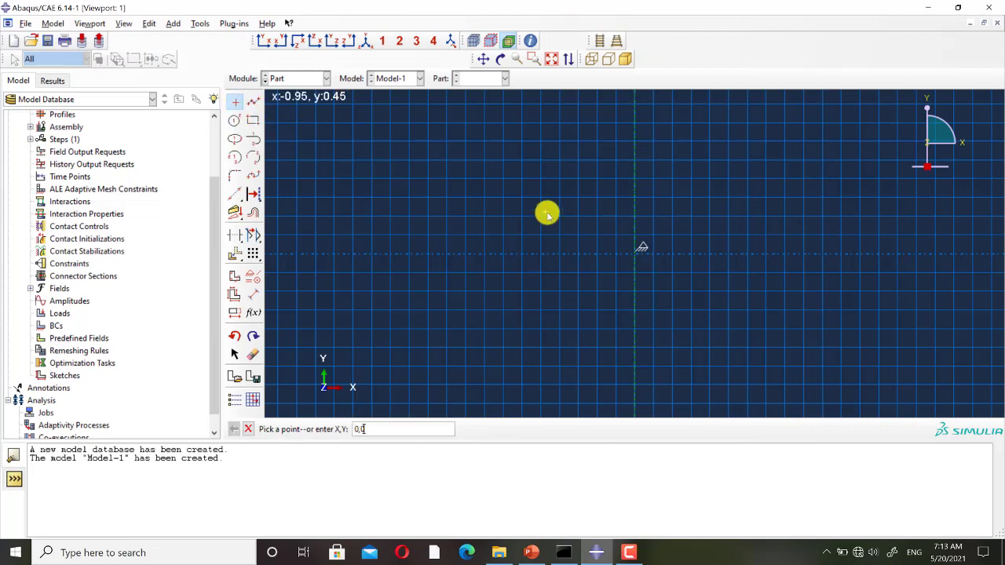
key(Return)
key(Escape)
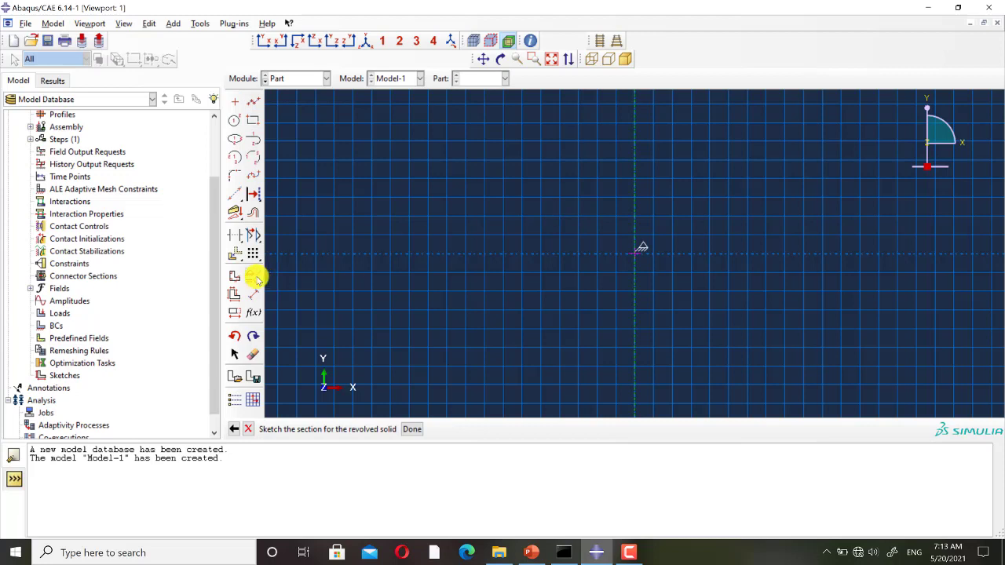
click(252, 275)
click(114, 189)
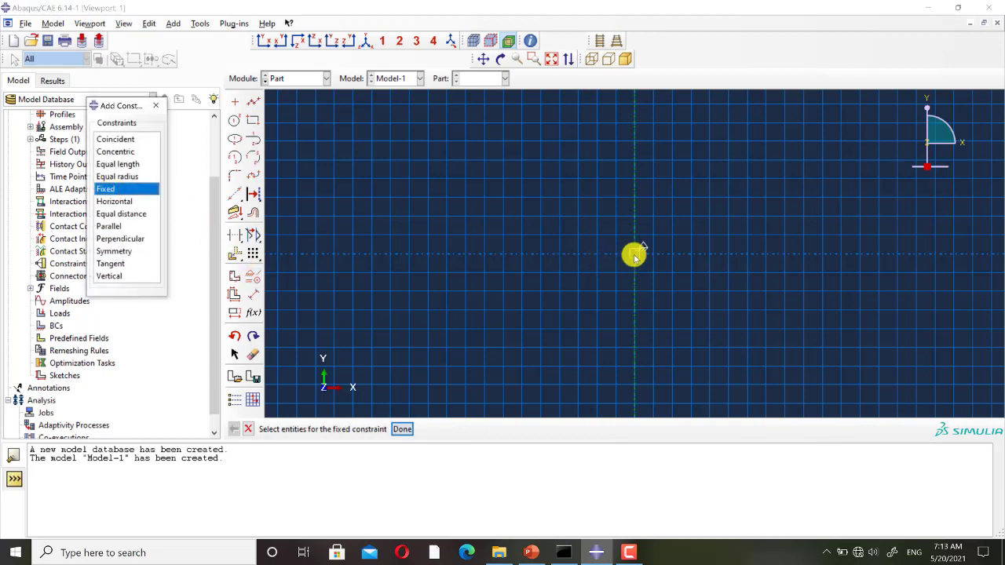
click(634, 253)
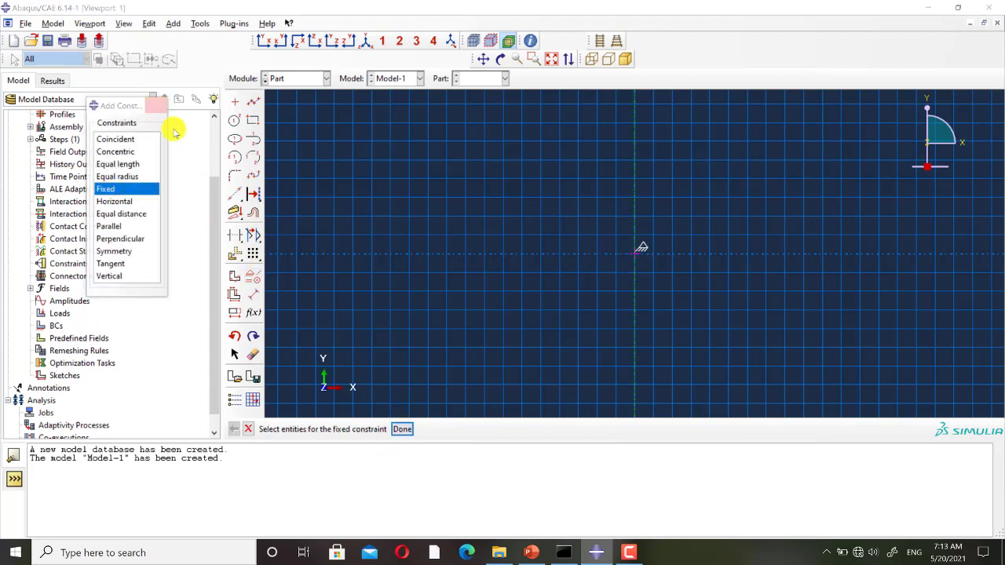
click(155, 106)
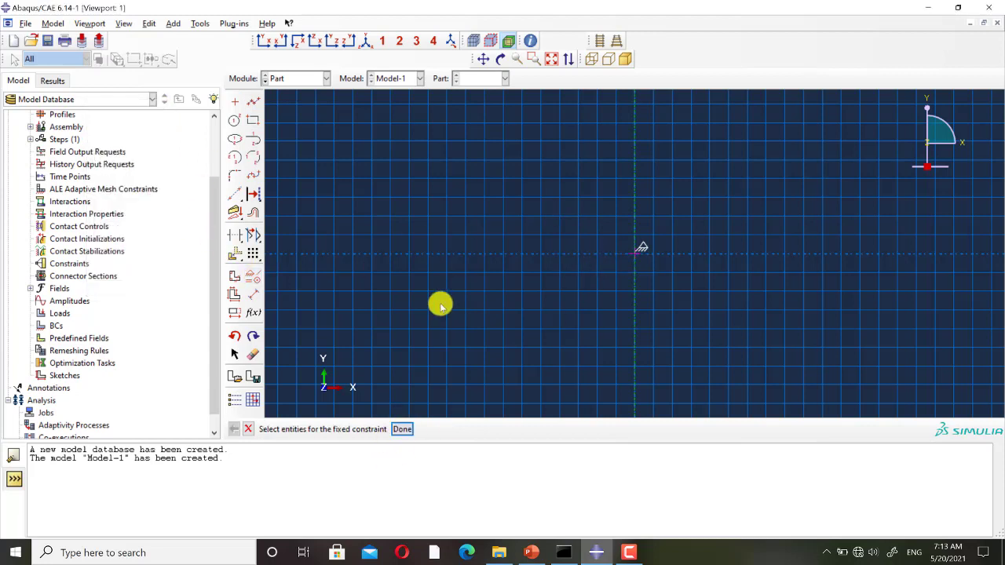
Step: Sketch a semicircular arc of about 1.2 radius centred on the origin, on the positive X side, with both ends on the vertical axis
click(236, 159)
click(635, 253)
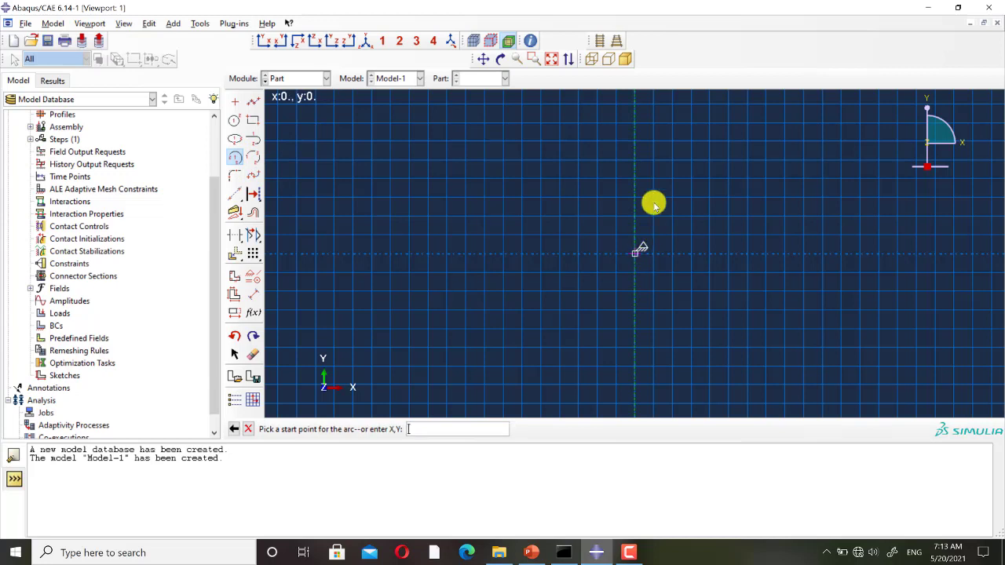
click(642, 143)
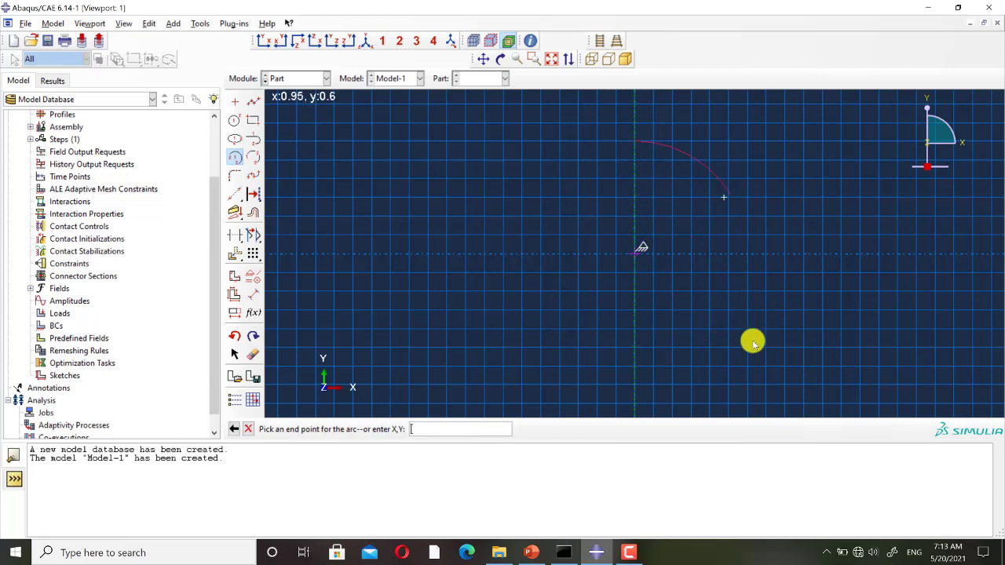
click(641, 367)
key(Escape)
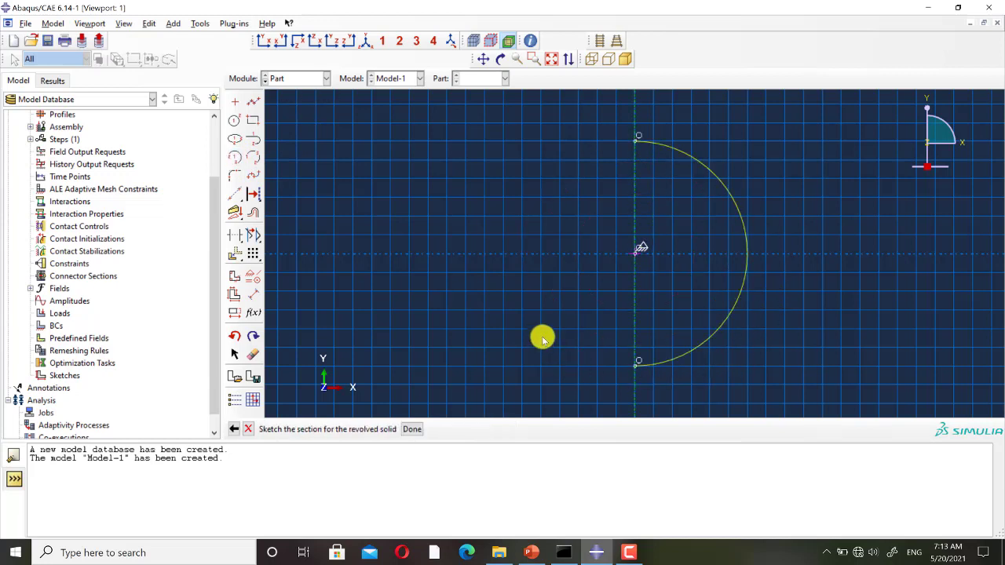
Step: Close the half-circle profile with connected vertical lines from the upper arc endpoint through the centre to the lower endpoint
click(255, 102)
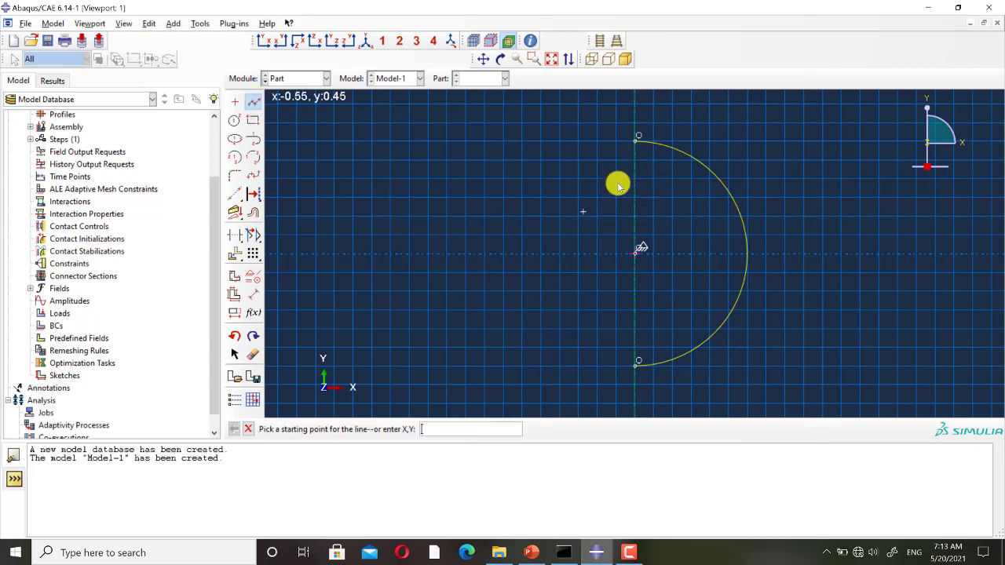
click(638, 140)
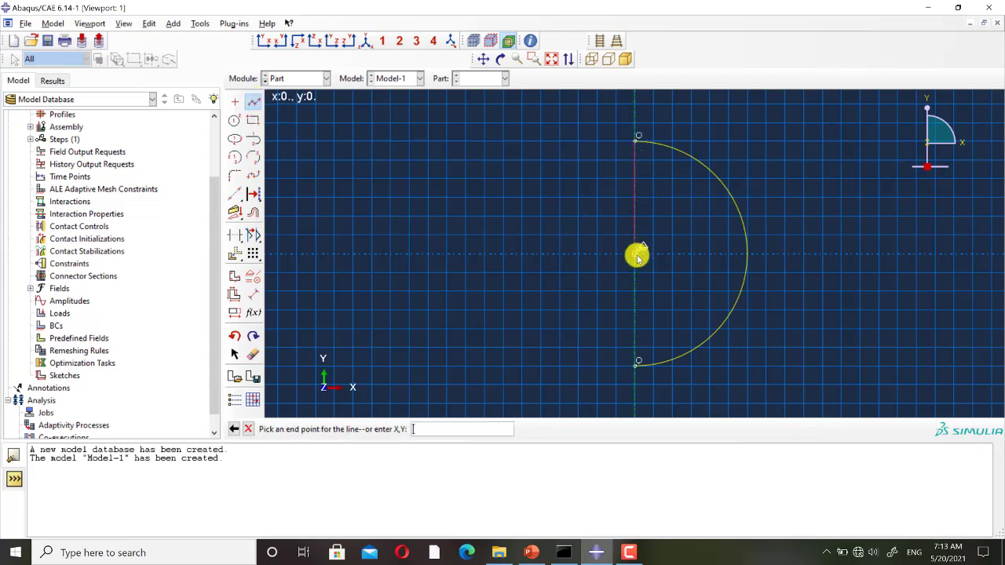
click(637, 361)
key(Escape)
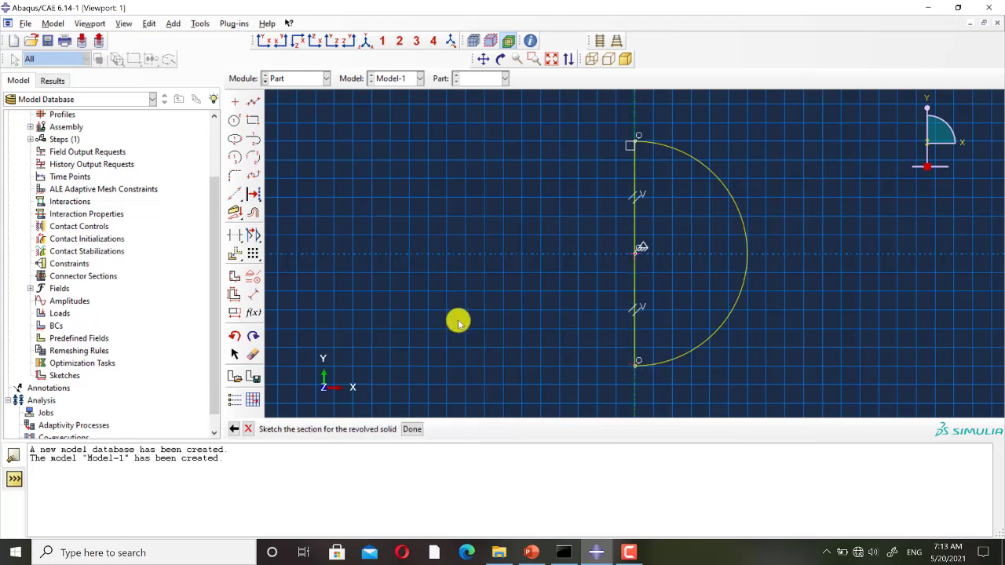
Step: Dimension the arc's radius and set it to 1
click(253, 295)
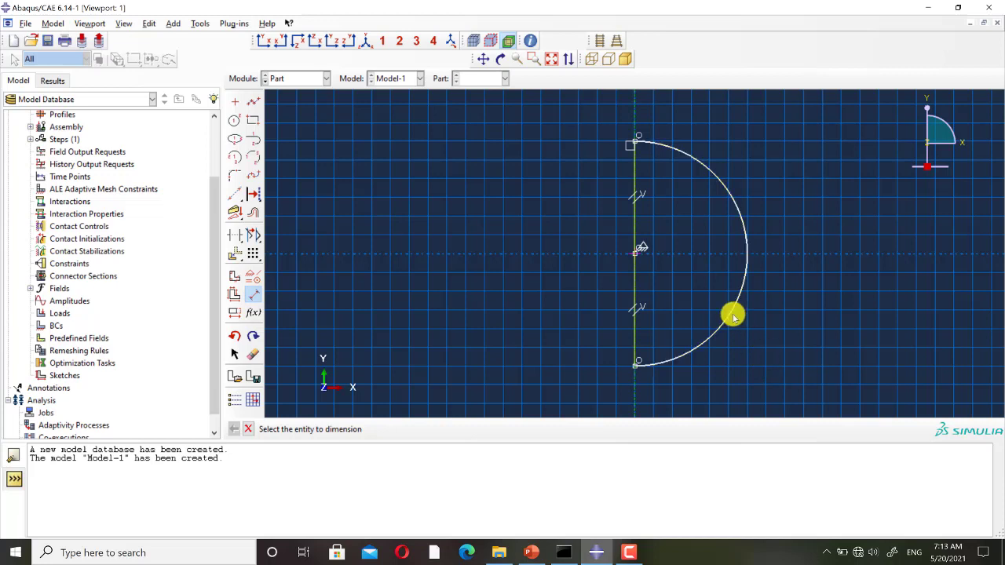
click(735, 313)
click(794, 346)
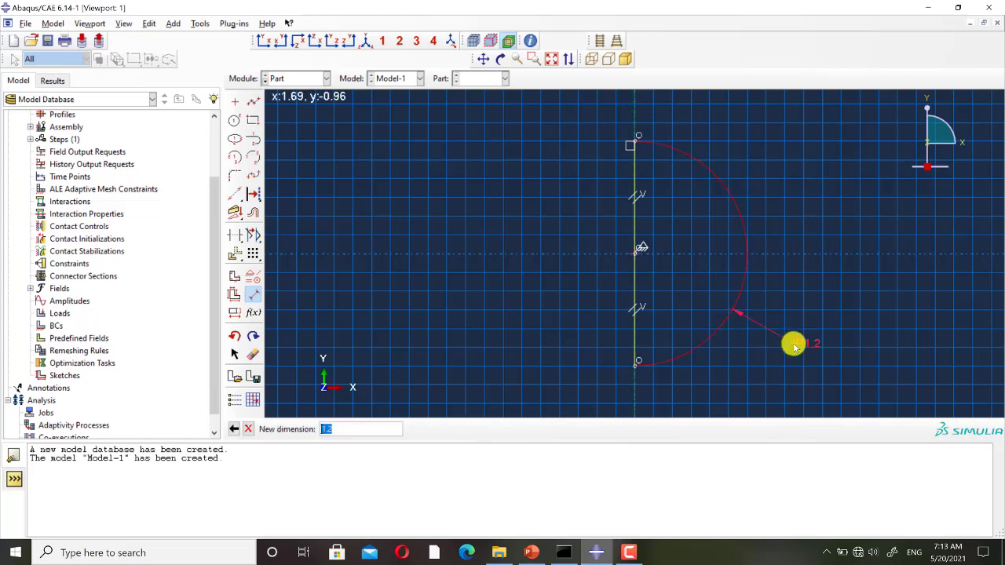
text(1)
key(Return)
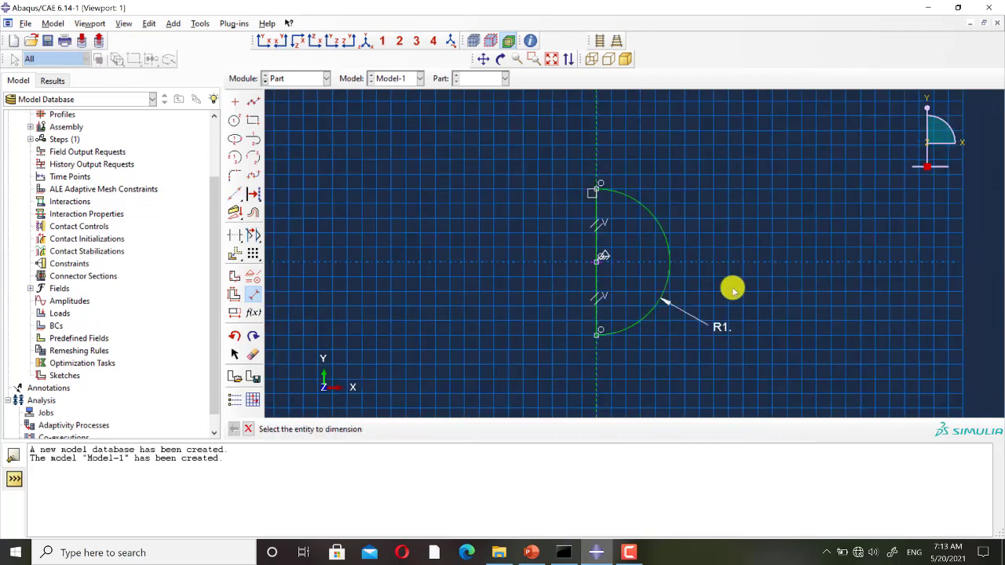
key(Escape)
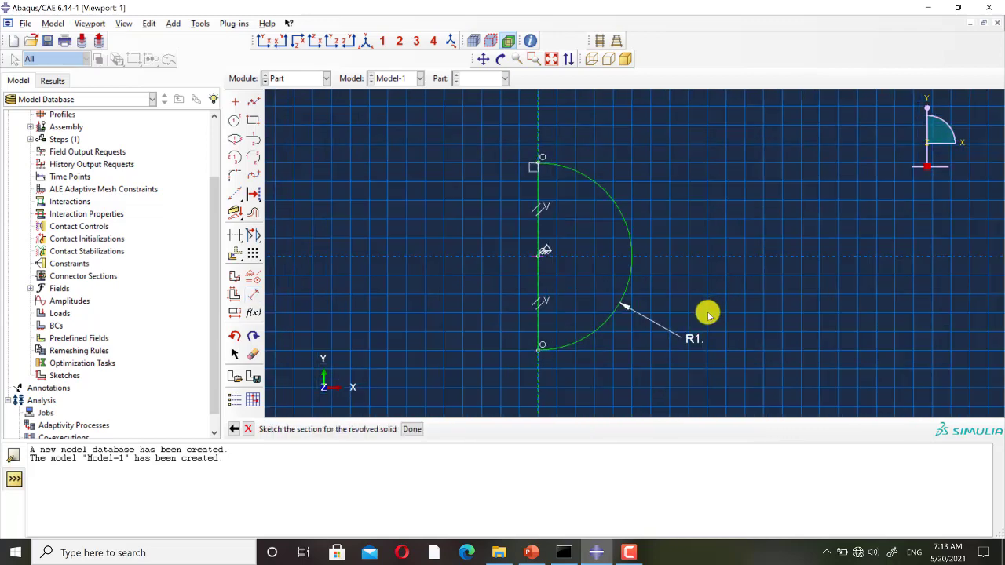
Step: Finish the section sketch and revolve it 360 degrees into a solid sphere
click(416, 430)
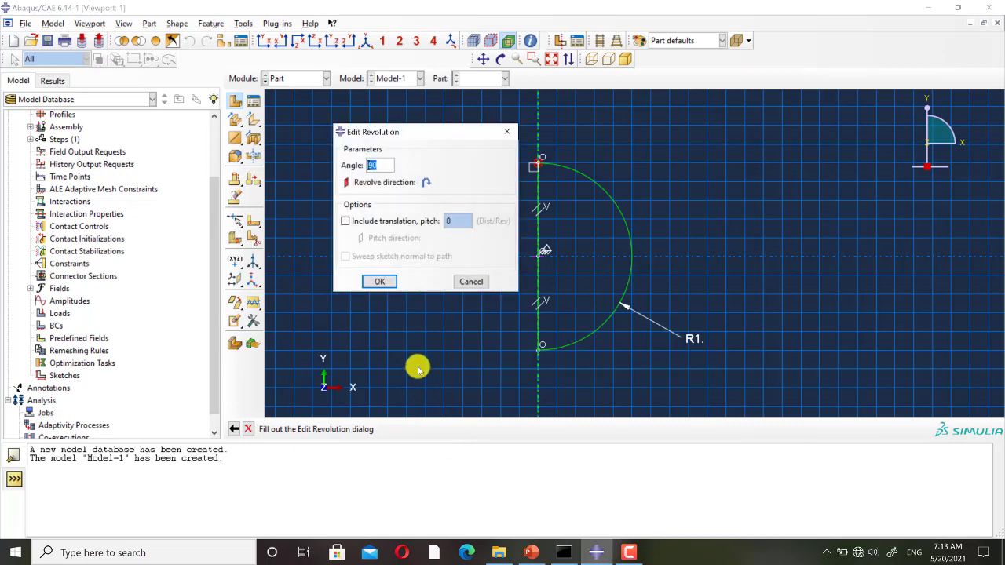
text(360)
click(380, 281)
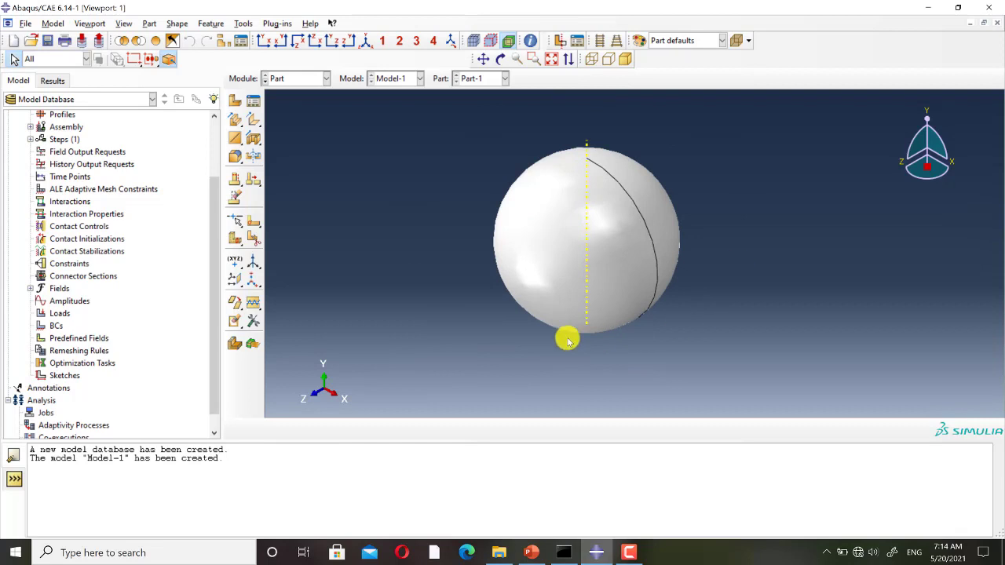
Step: Switch to the Mesh module and create datum planes on the XY, YZ and XZ principal planes, each with offset 0.0
click(295, 80)
click(294, 168)
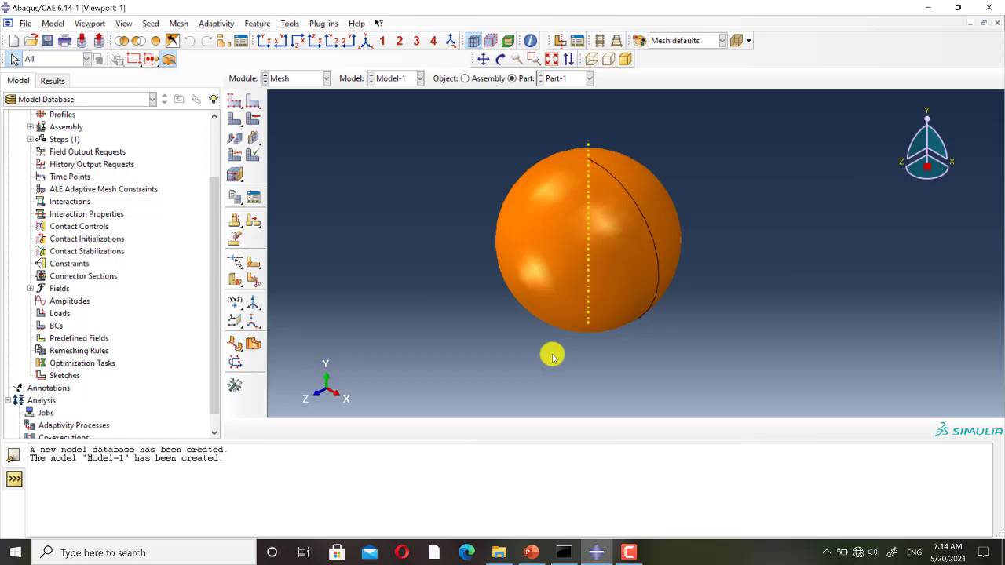
click(237, 319)
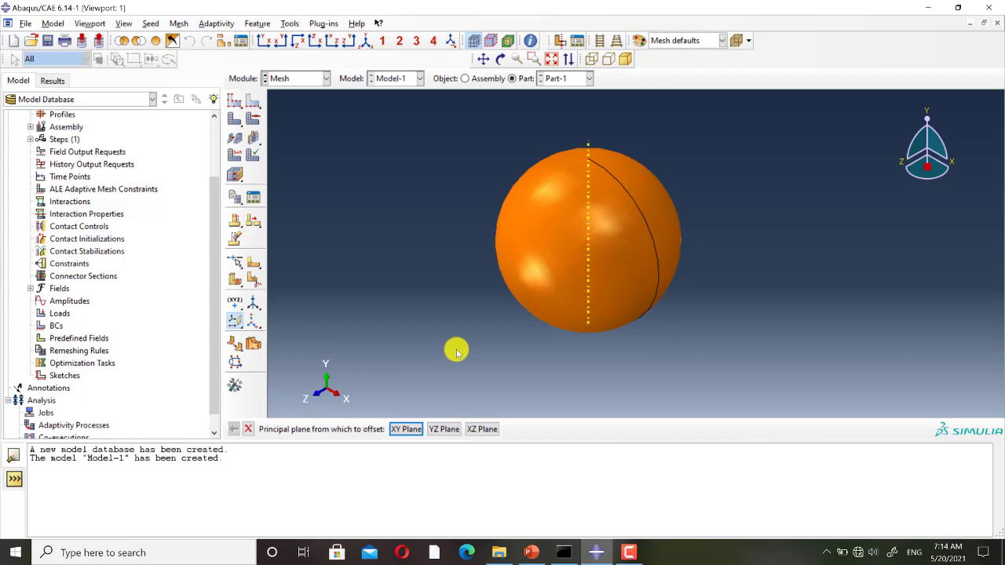
click(402, 429)
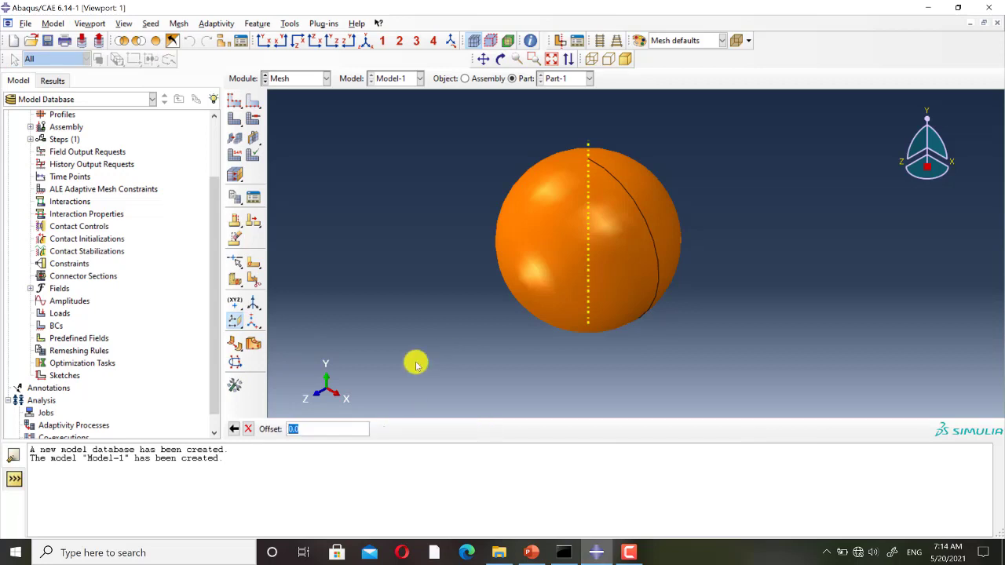
key(Return)
click(442, 429)
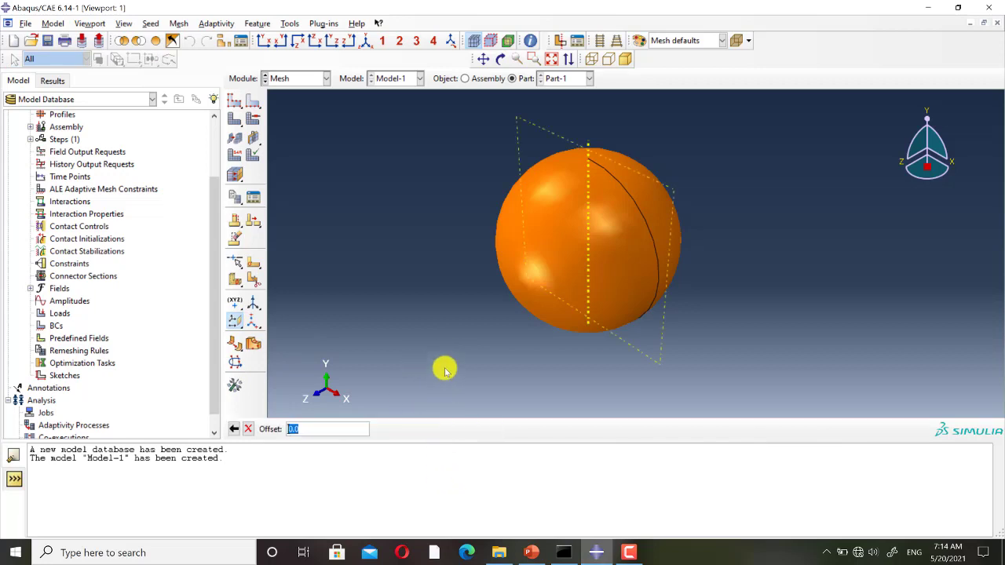
key(Return)
click(485, 429)
key(Return)
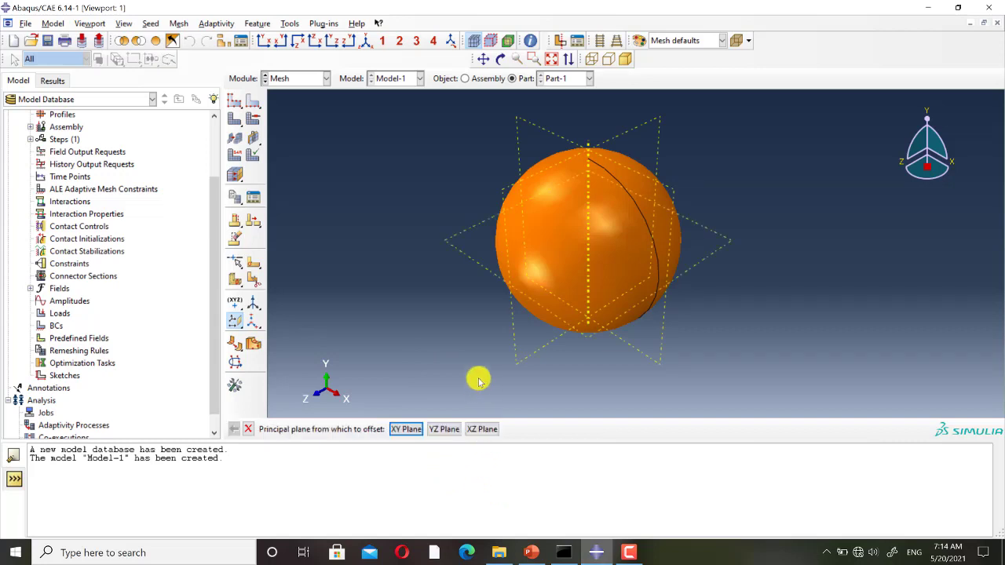
key(Escape)
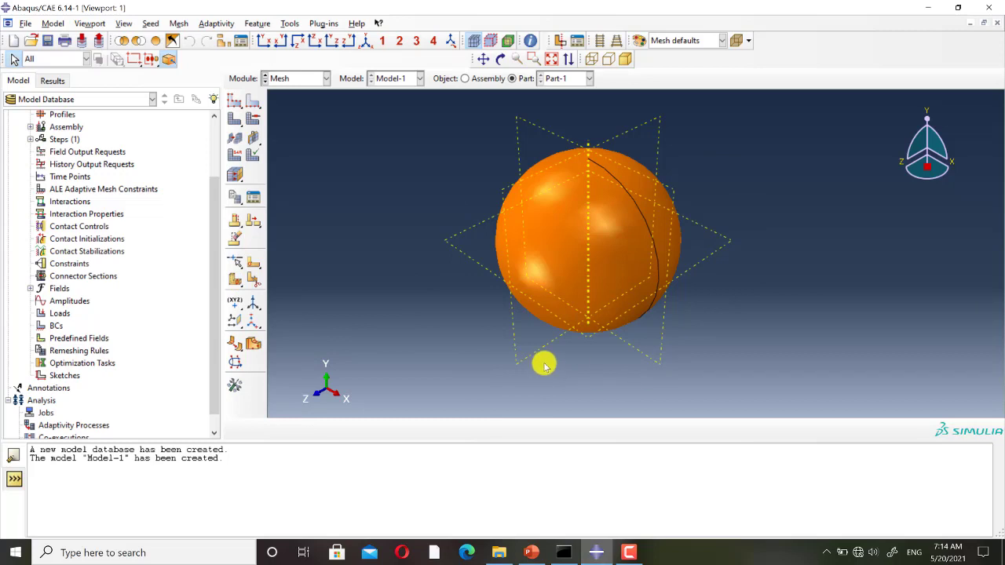
Step: Partition the sphere's cell with the YZ datum plane
click(236, 280)
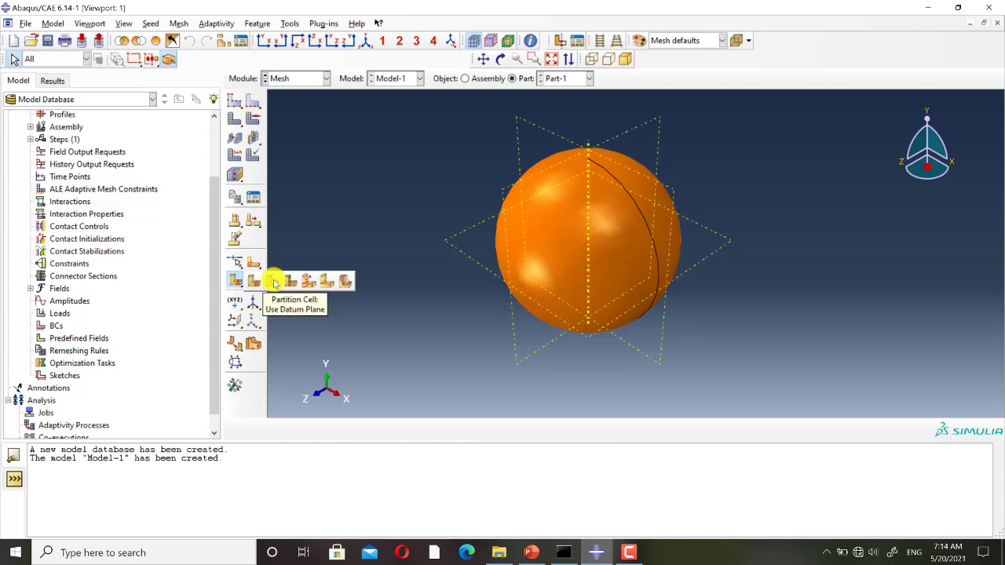
click(274, 283)
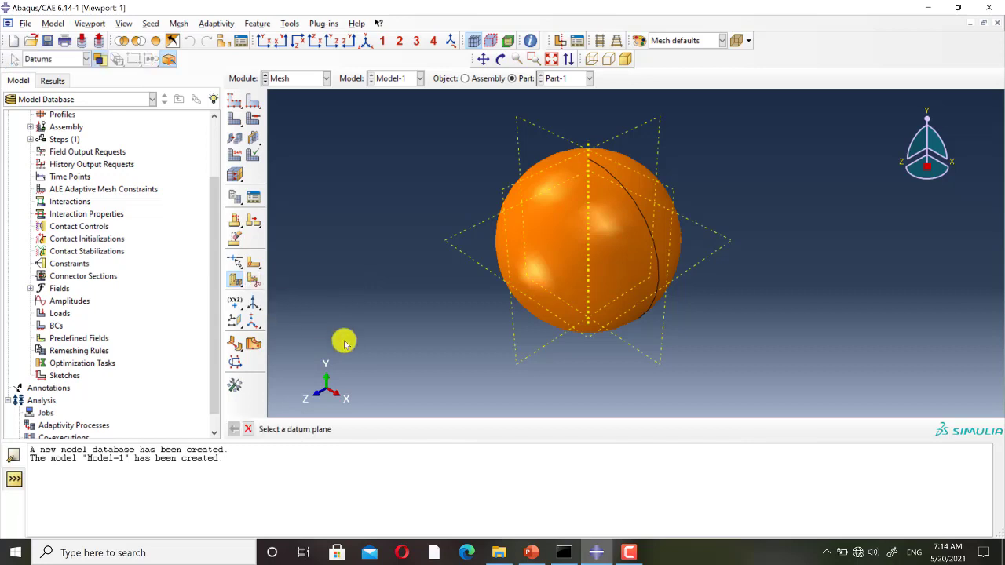
click(518, 349)
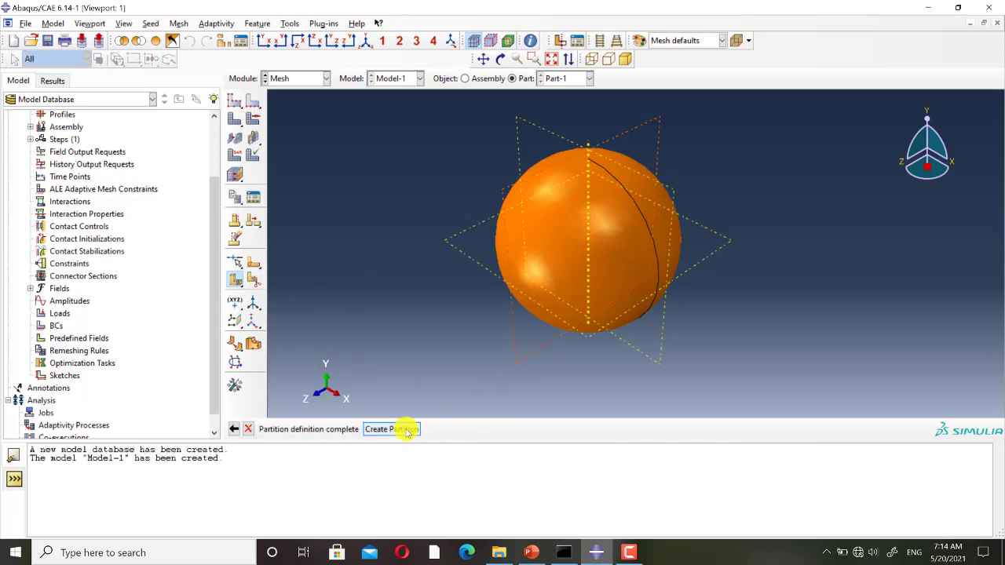
click(400, 428)
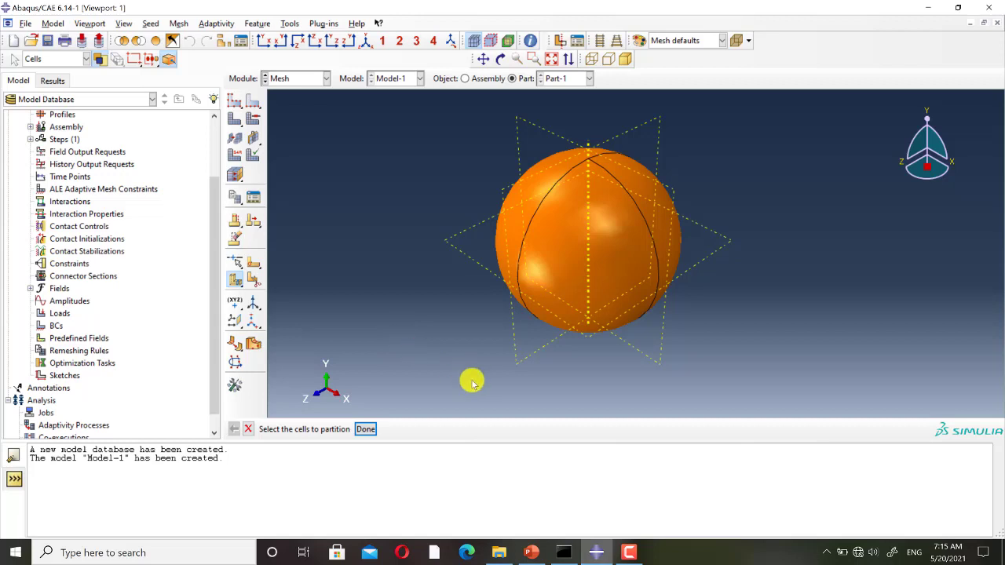
Step: Partition all cells of the sphere with the XY datum plane
drag(471, 381, 768, 118)
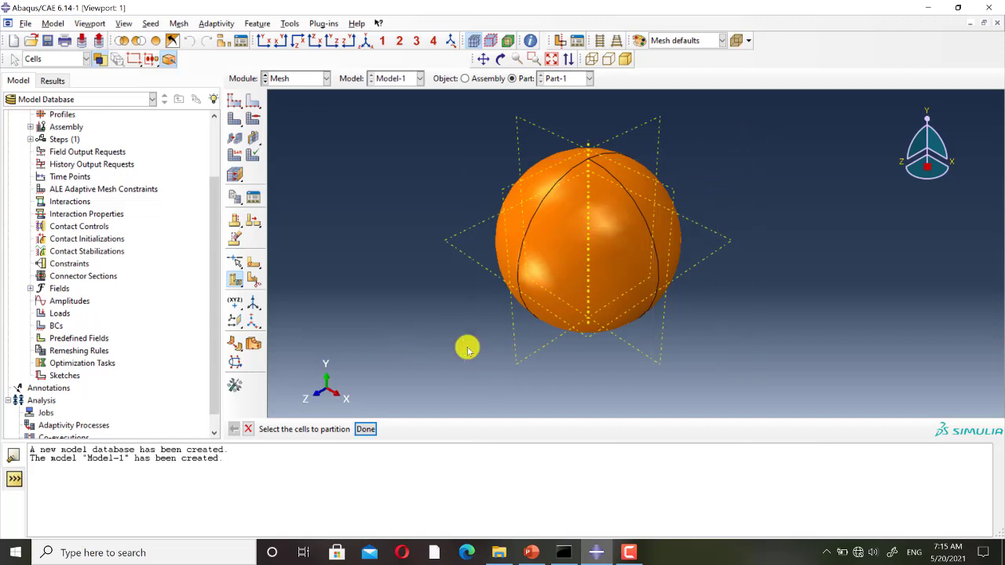
click(363, 432)
click(568, 413)
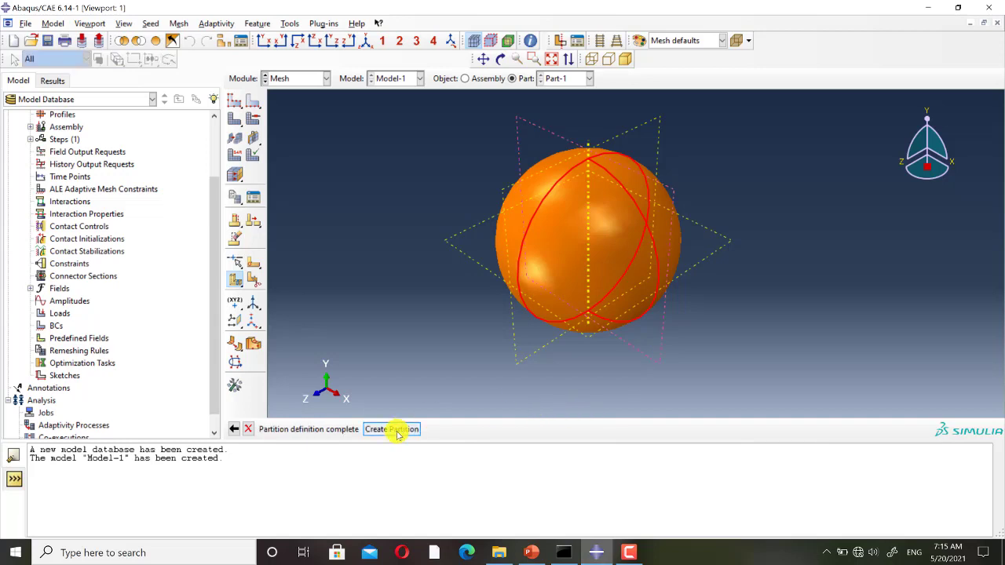
click(392, 432)
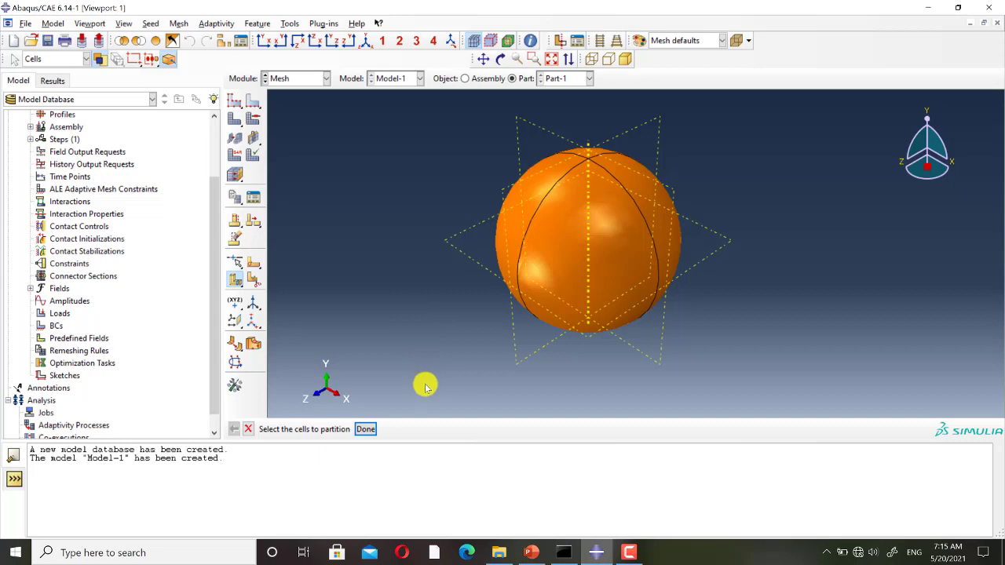
Step: Partition all the sphere's cells with the horizontal XZ datum plane and finish partitioning
drag(428, 388, 798, 120)
middle_click(390, 404)
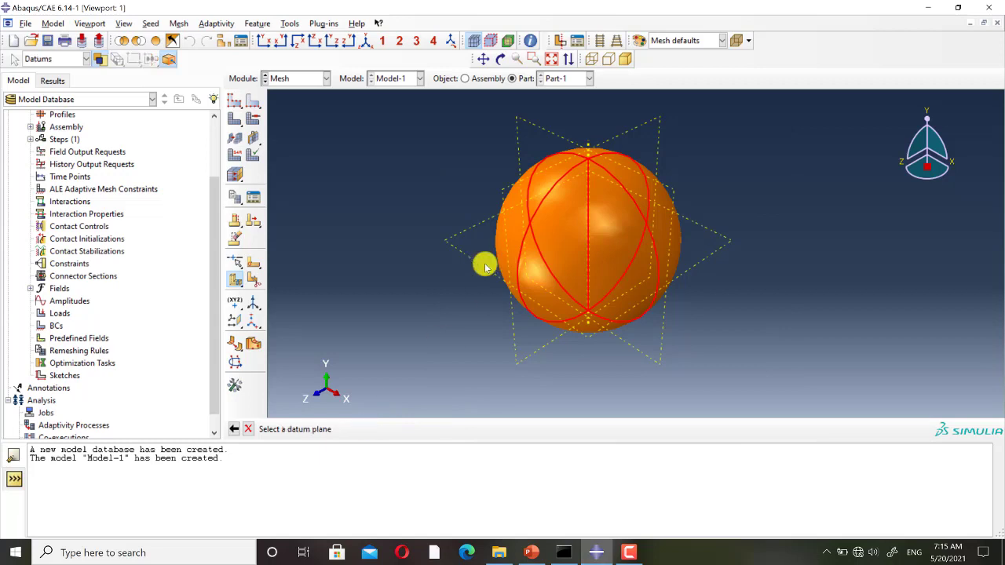
click(485, 268)
click(377, 428)
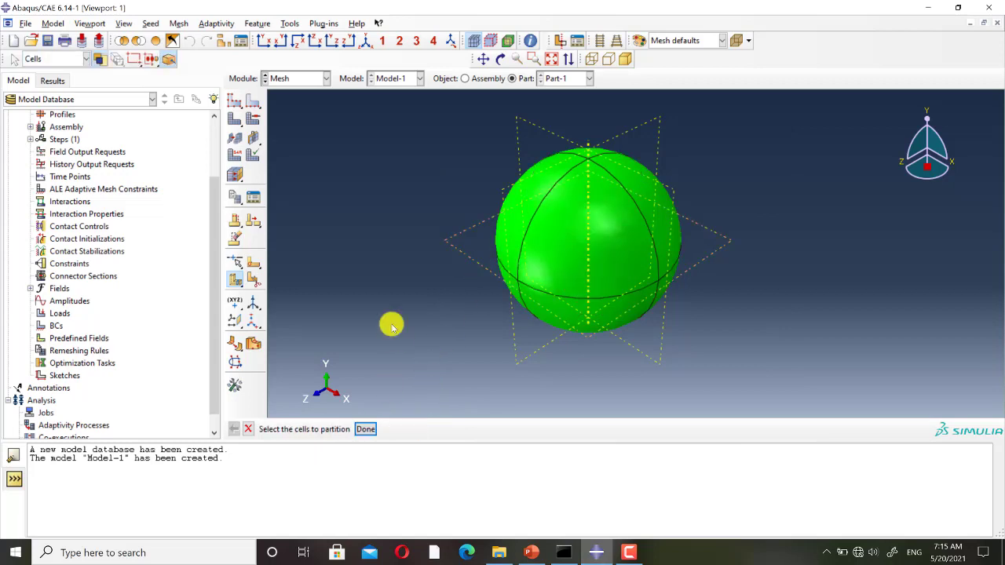
middle_click(390, 325)
Step: Assign global seeds to the partitioned sphere and mesh the whole part
ctrl+alt+drag(390, 325, 430, 352)
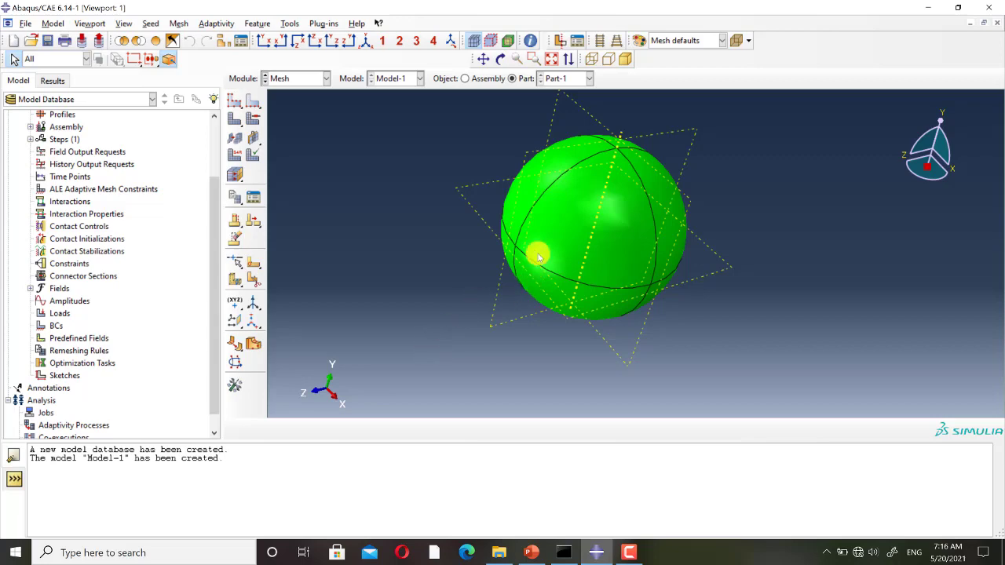
ctrl+alt+drag(556, 306, 609, 339)
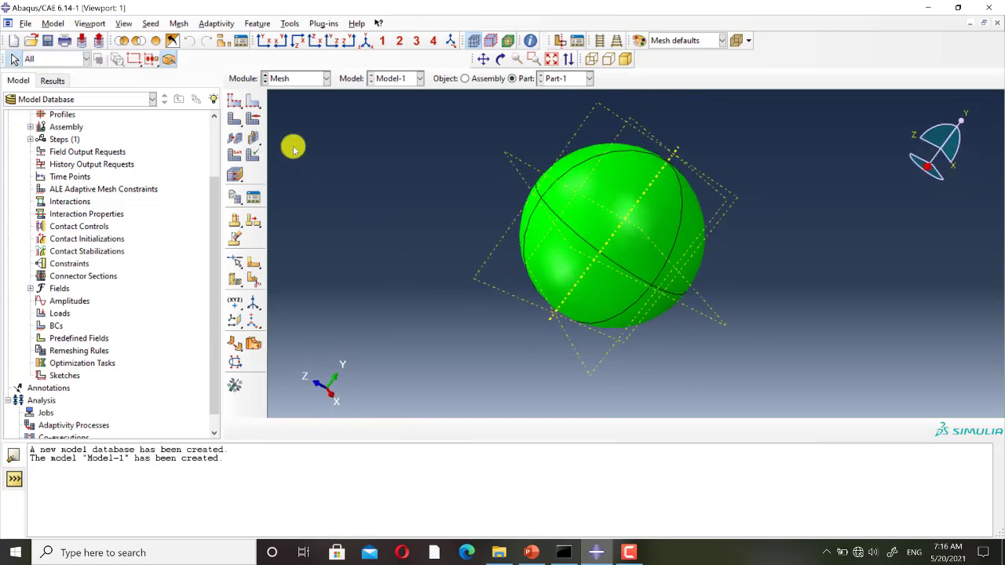
click(234, 117)
click(346, 430)
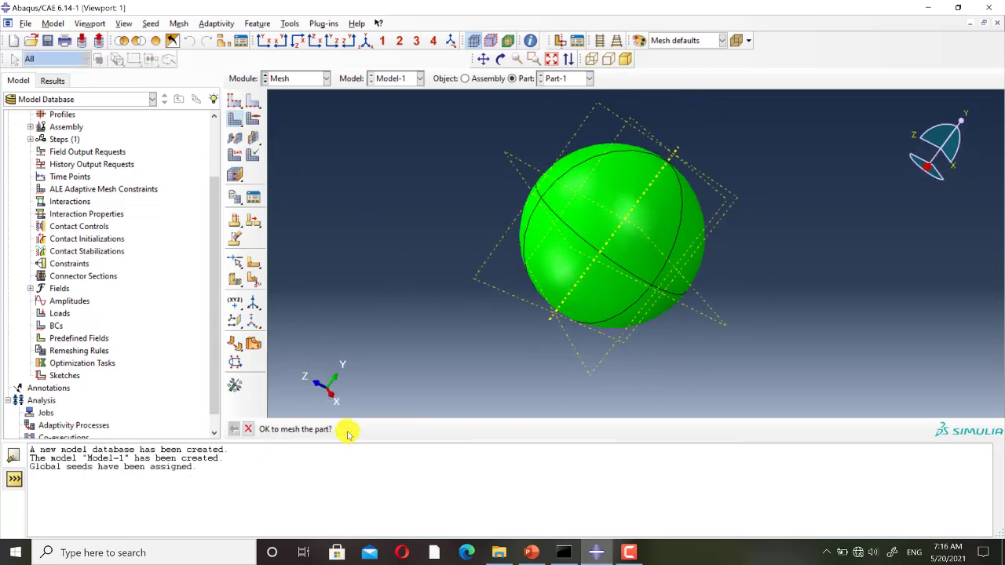
ctrl+alt+drag(530, 348, 385, 267)
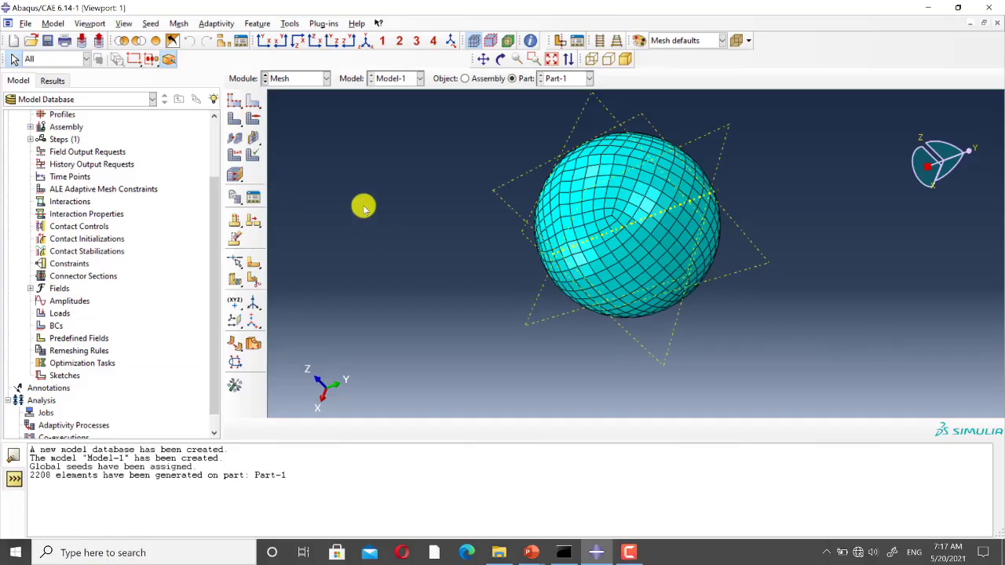
Step: Switch to the Part module and start a new 3D deformable solid extrusion part with an approximate size of 200
click(291, 78)
click(284, 93)
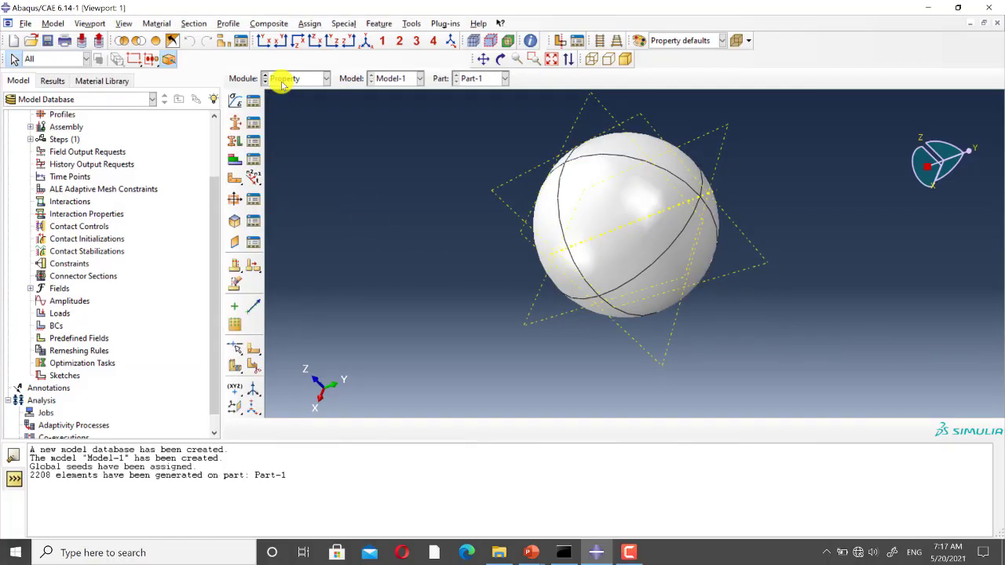
click(281, 78)
click(282, 92)
click(233, 106)
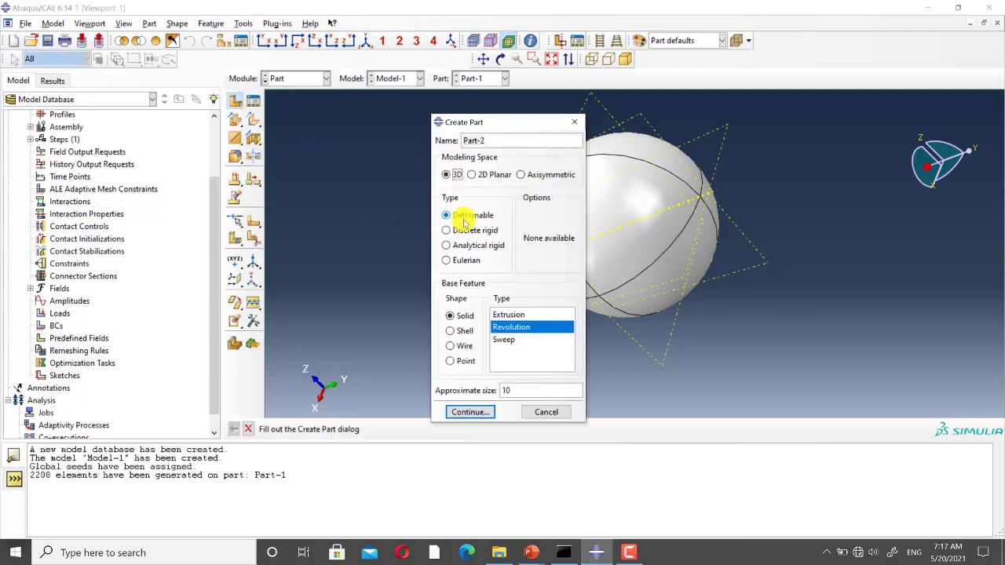
click(446, 215)
click(450, 316)
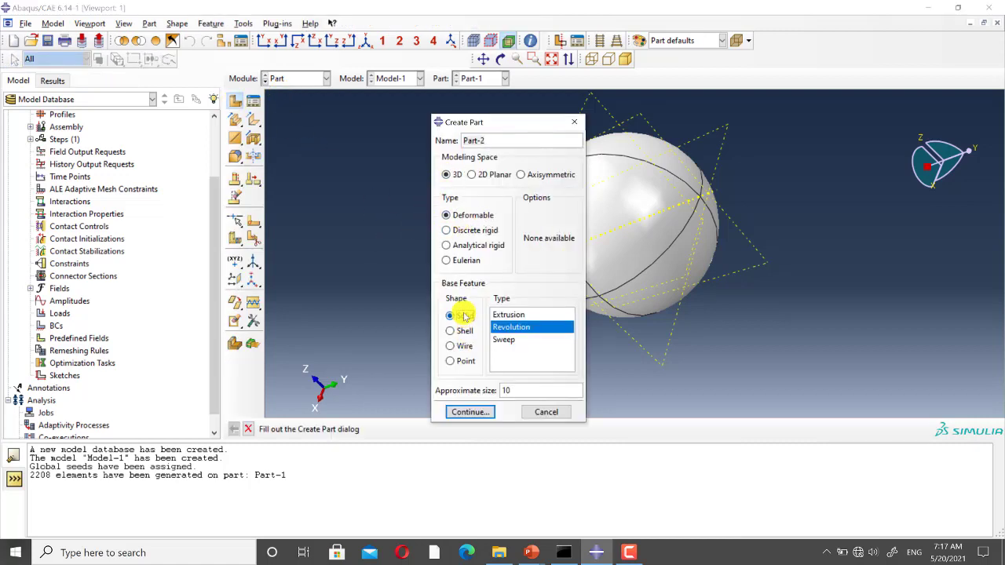
click(516, 315)
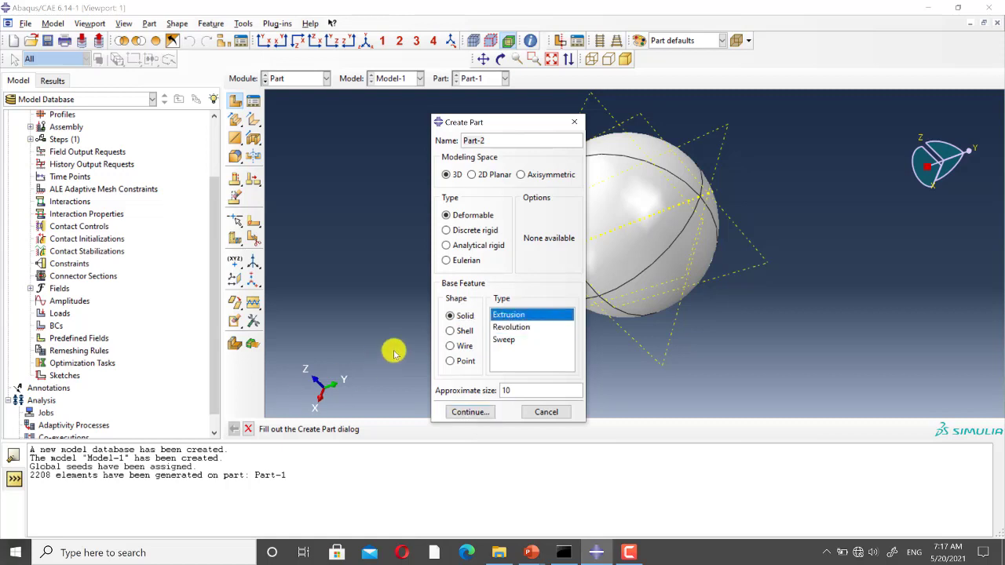
double_click(507, 390)
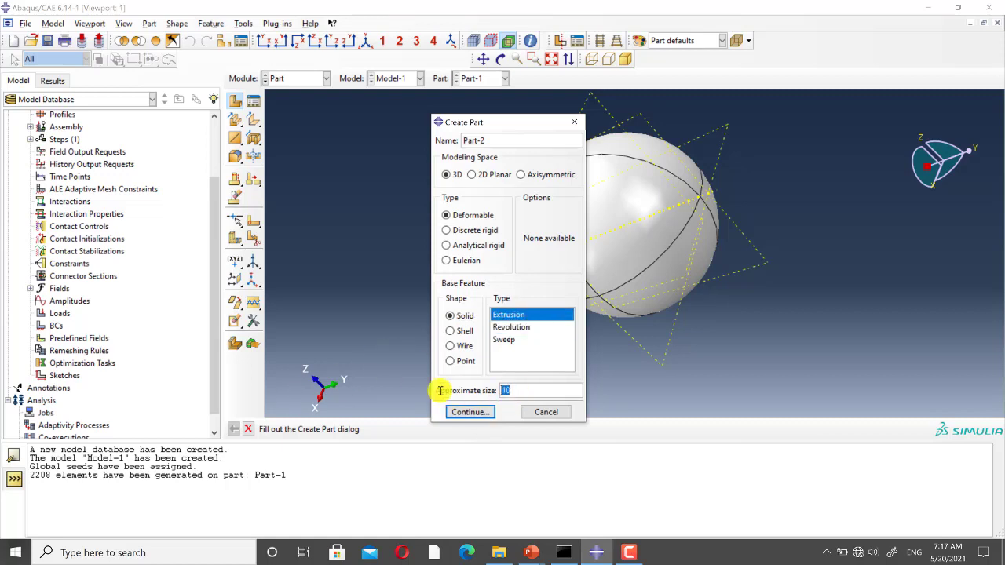
text(3)
text(00)
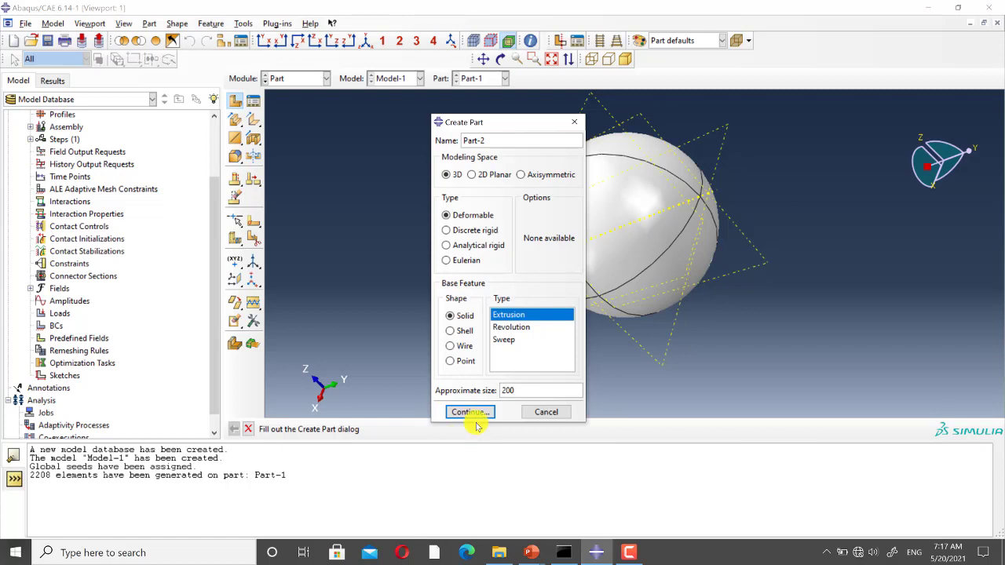
click(473, 412)
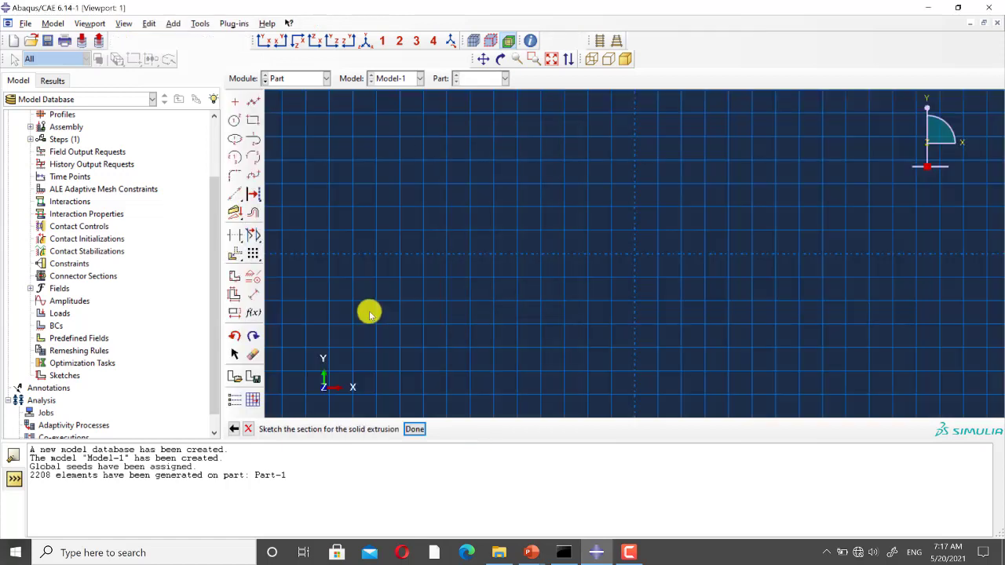
Step: Place an isolated sketch point at 0,0 and apply a Fixed constraint to it
click(234, 101)
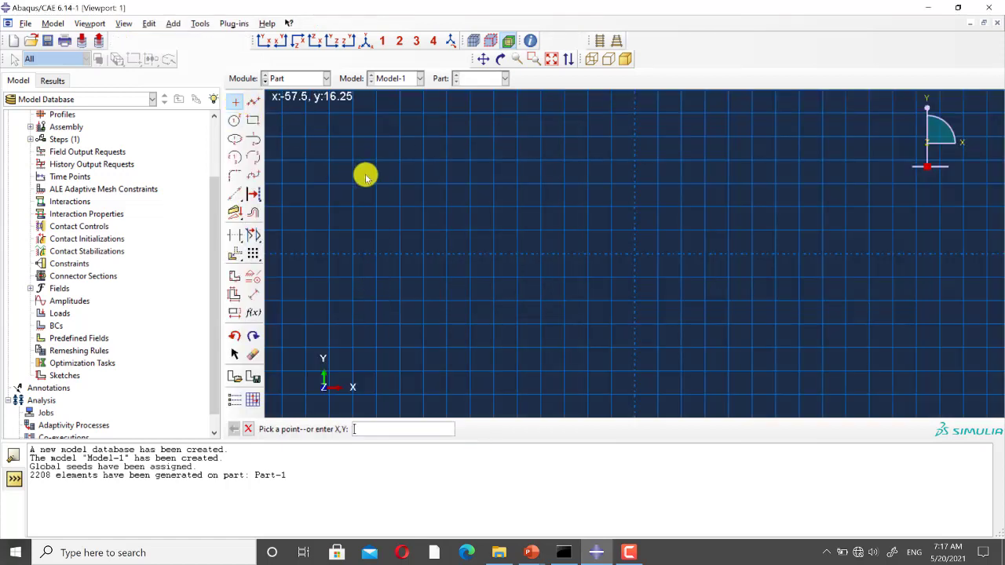
text(0,0)
key(Return)
key(Escape)
click(252, 276)
click(106, 189)
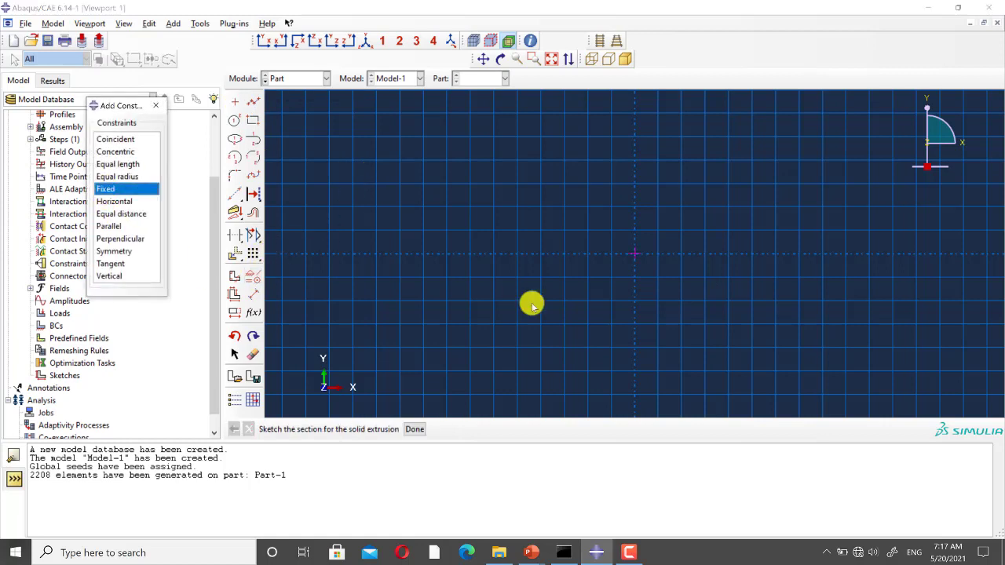
click(397, 431)
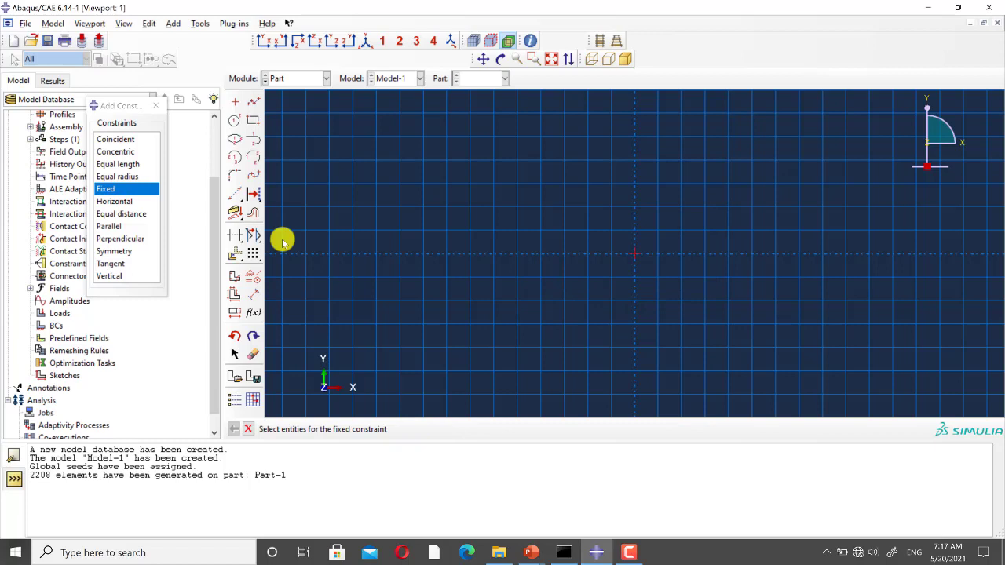
Step: Sketch two concentric circles centred on the fixed point, with radii of about 40.3 and 31.5
click(234, 120)
scroll(471, 181, down, 2)
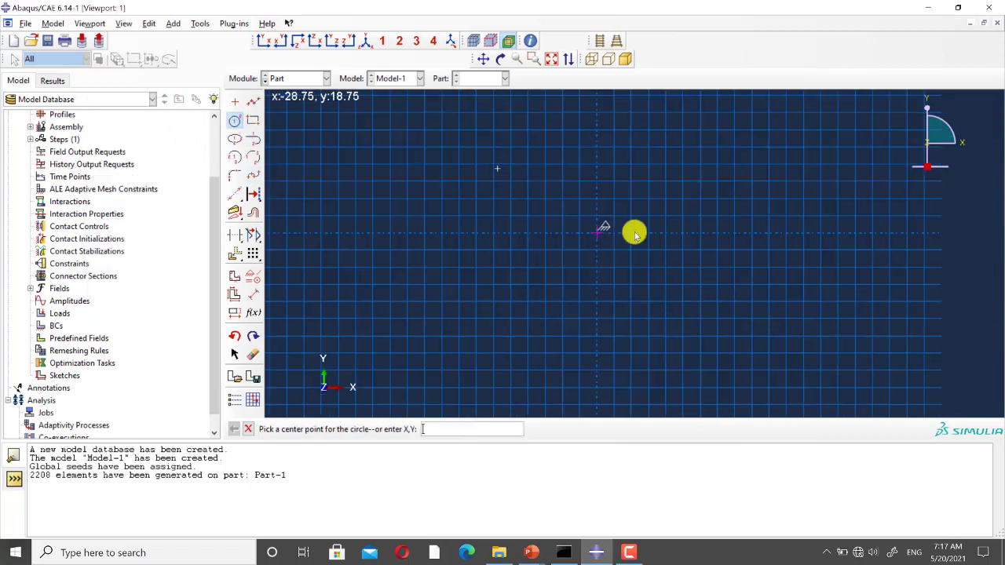
click(595, 231)
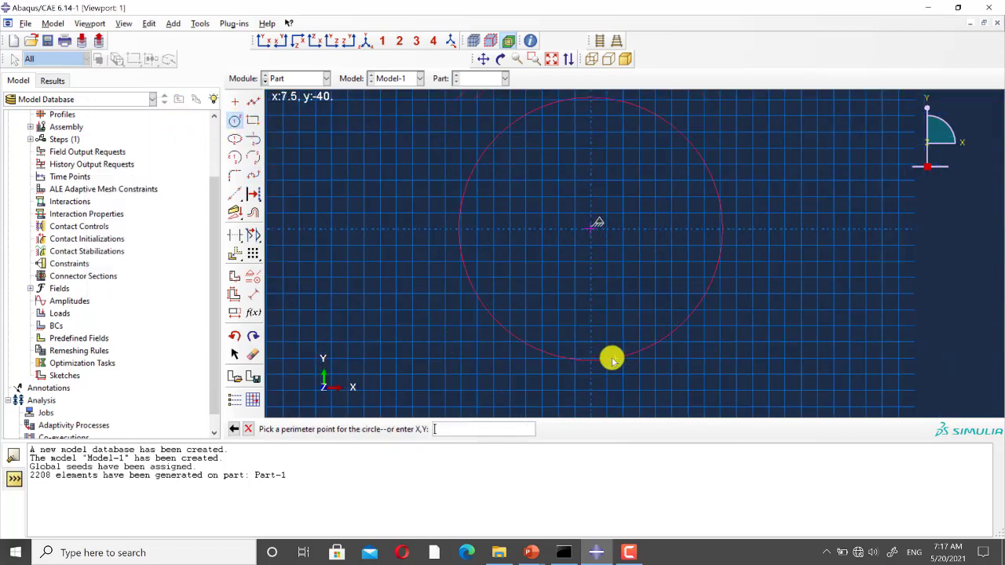
click(607, 359)
click(594, 229)
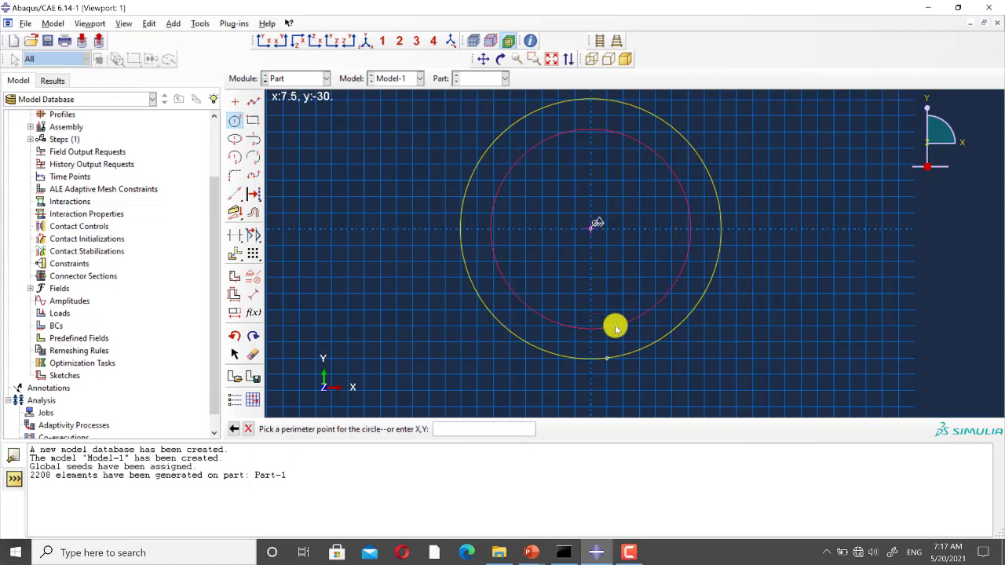
click(604, 331)
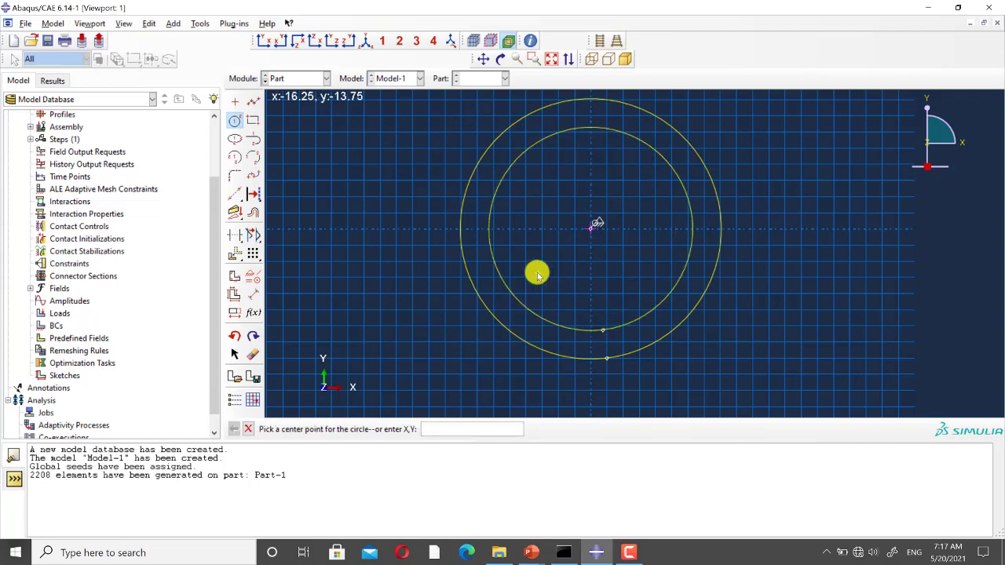
key(Escape)
Step: Dimension the inner circle's radius and set it to 30
click(253, 294)
click(512, 289)
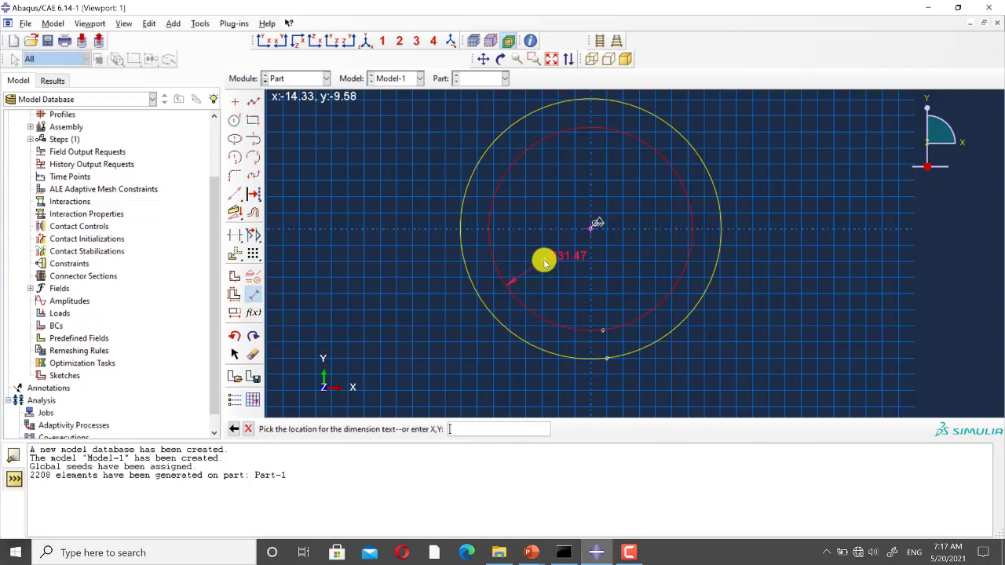
click(545, 261)
key(BackSpace)
text(30)
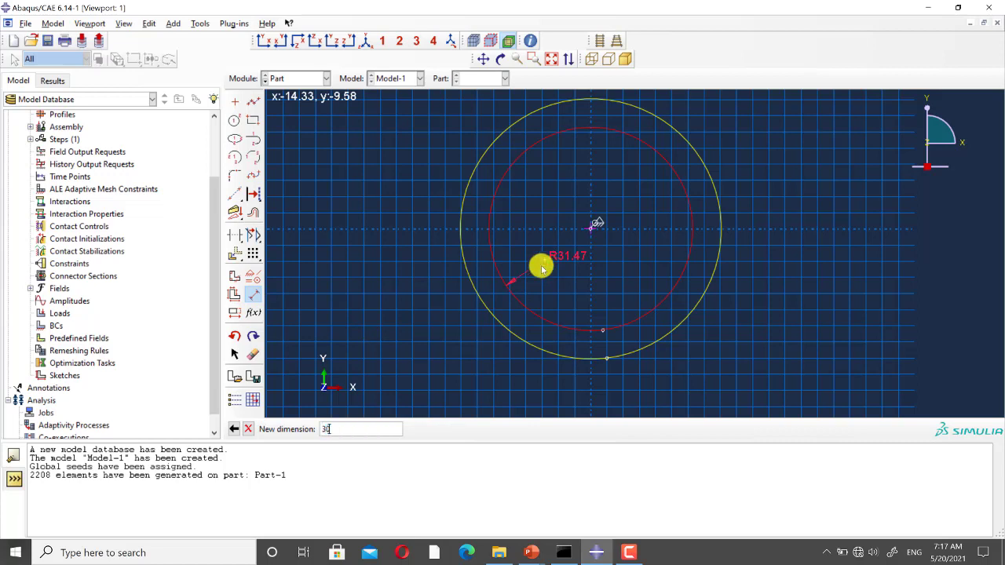
key(Return)
Step: Dimension the outer circle's radius, set it to 50 and finish dimensioning
click(494, 319)
click(440, 359)
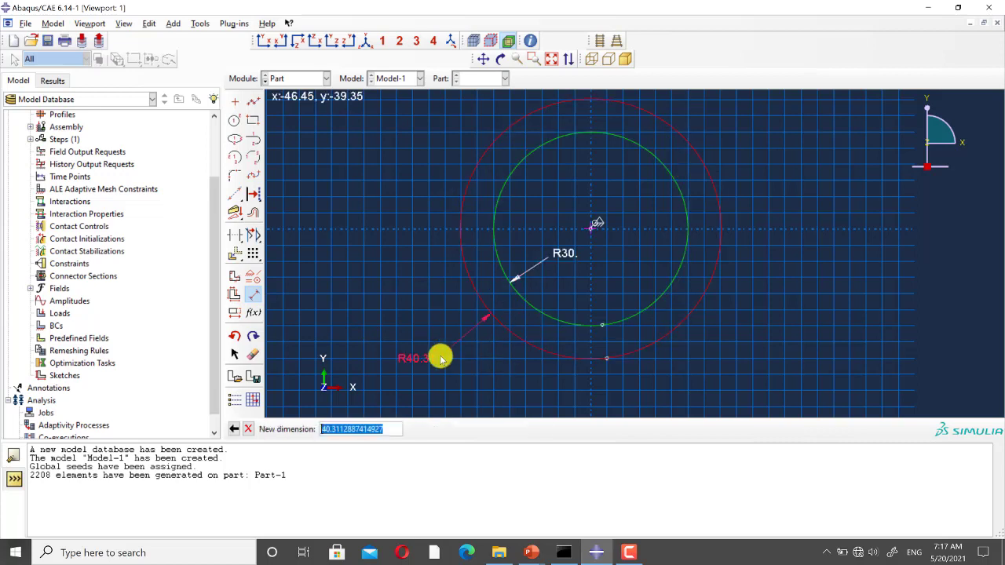
text(50)
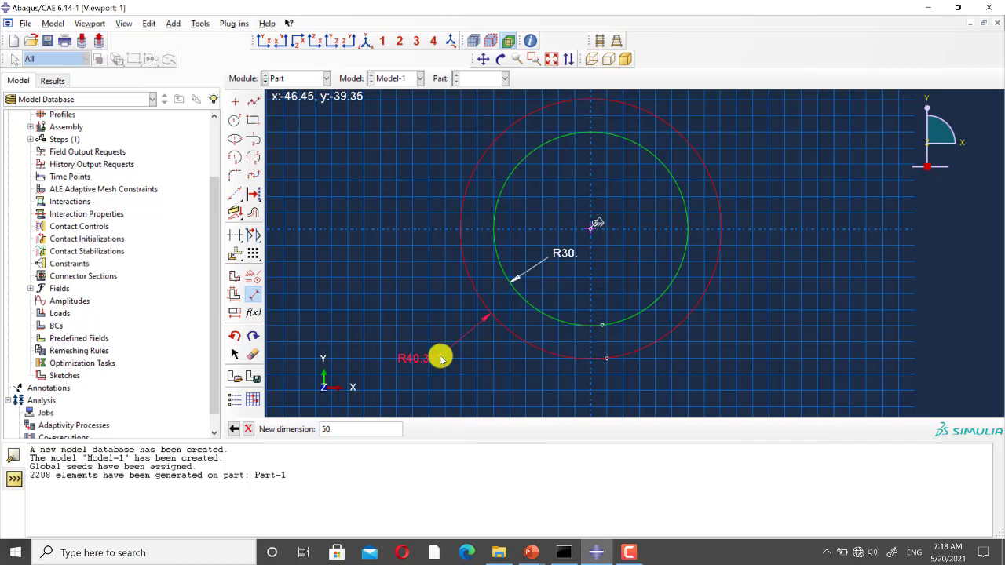
key(Return)
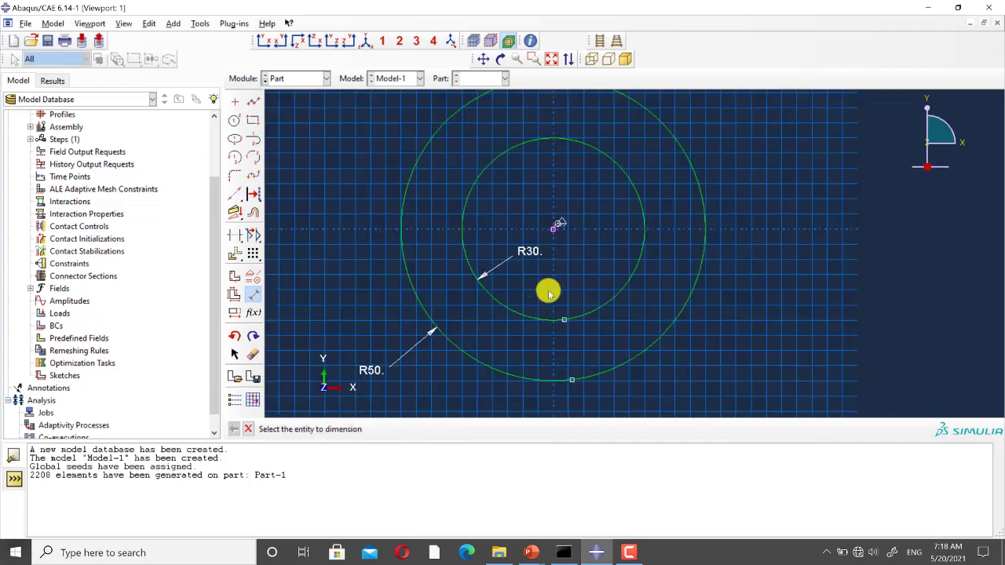
click(253, 294)
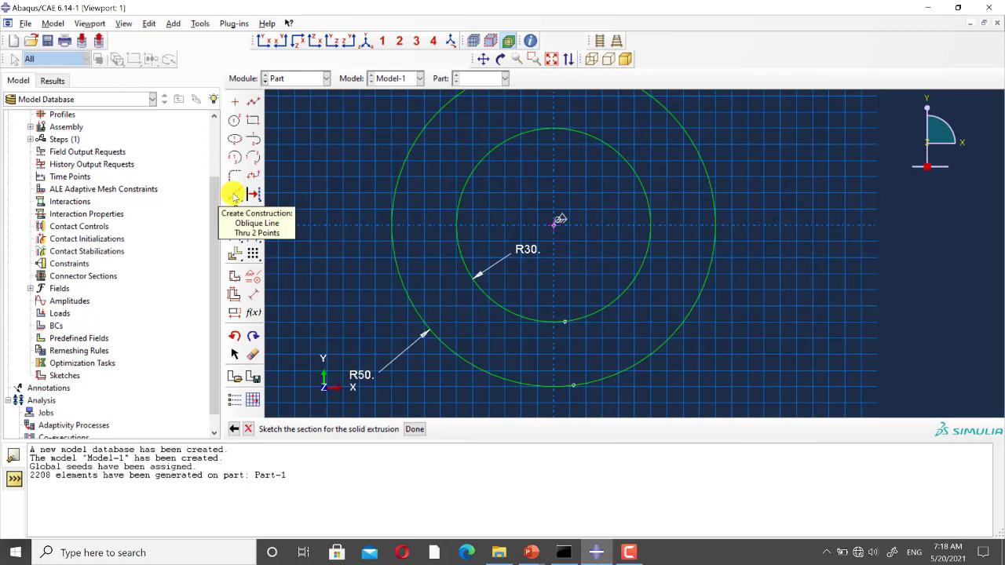
Step: Add a vertical construction line through the circles' centre and an oblique one from the centre through the outer circle's lower-left arc
mouse_move(234, 196)
mouse_down()
mouse_move(287, 222)
mouse_move(264, 197)
mouse_move(288, 197)
mouse_move(276, 215)
mouse_move(254, 196)
mouse_up()
click(557, 226)
click(239, 196)
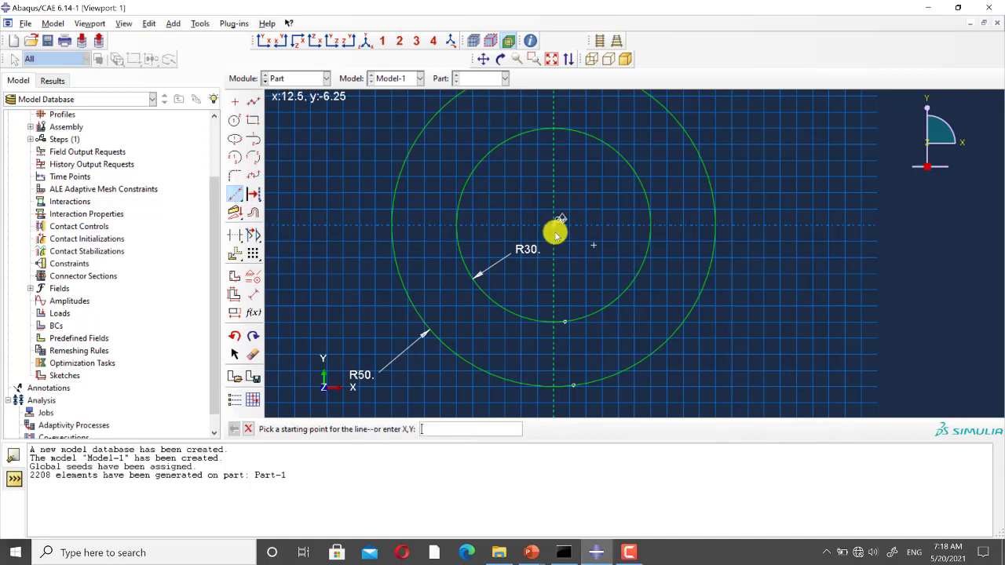
click(556, 229)
click(477, 366)
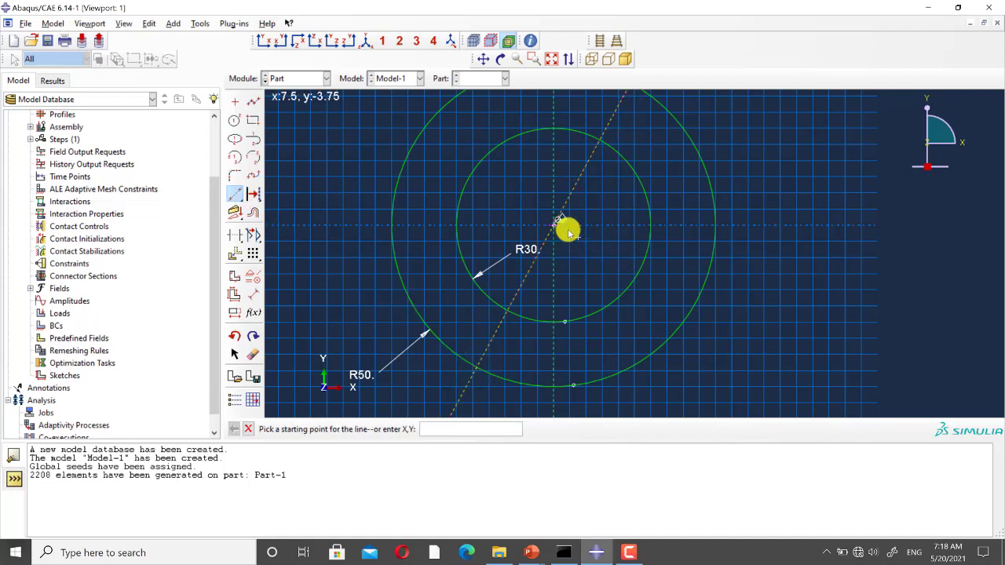
Step: Add an oblique construction line from the circles' centre through the outer circle's lower-right arc and finish the construction lines
click(565, 229)
click(648, 350)
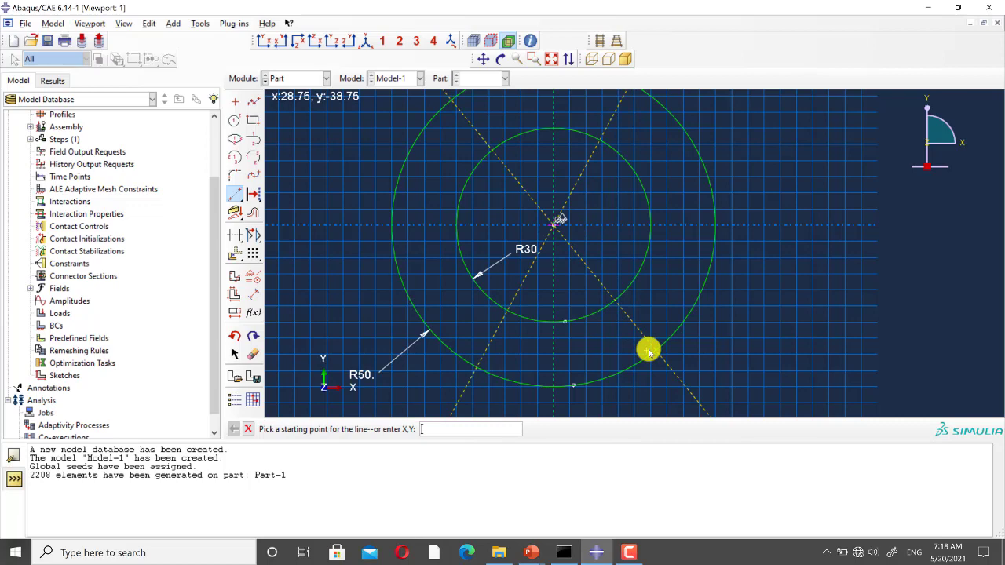
key(Escape)
Step: Dimension the angle between the lower-left oblique construction line and the vertical one, and set it to 30 degrees
click(253, 294)
scroll(337, 230, down, 3)
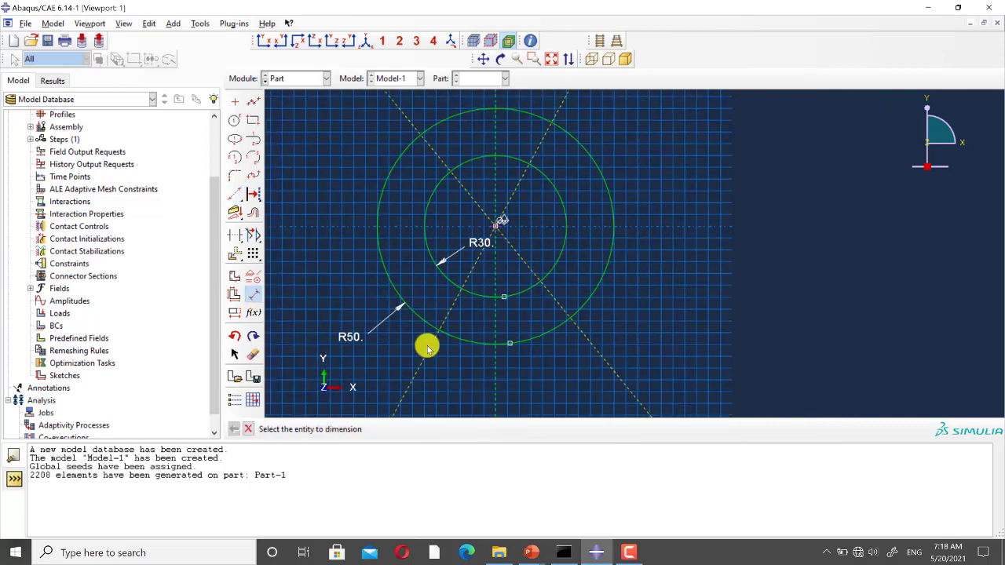
click(431, 345)
click(494, 383)
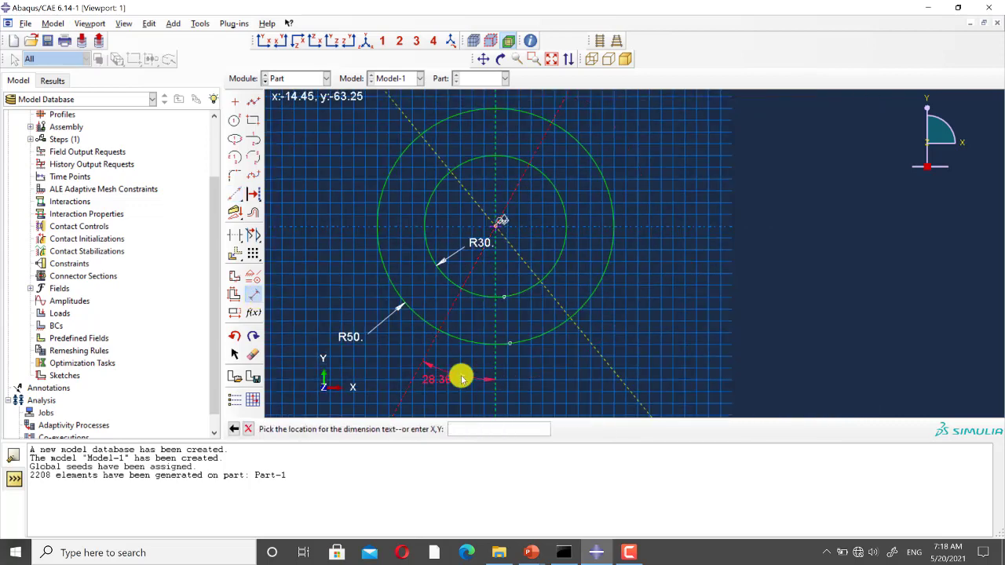
click(461, 379)
text(30)
key(Return)
Step: Dimension the angle between the vertical and lower-right oblique construction lines, set it to 30 degrees and finish dimensioning
click(498, 396)
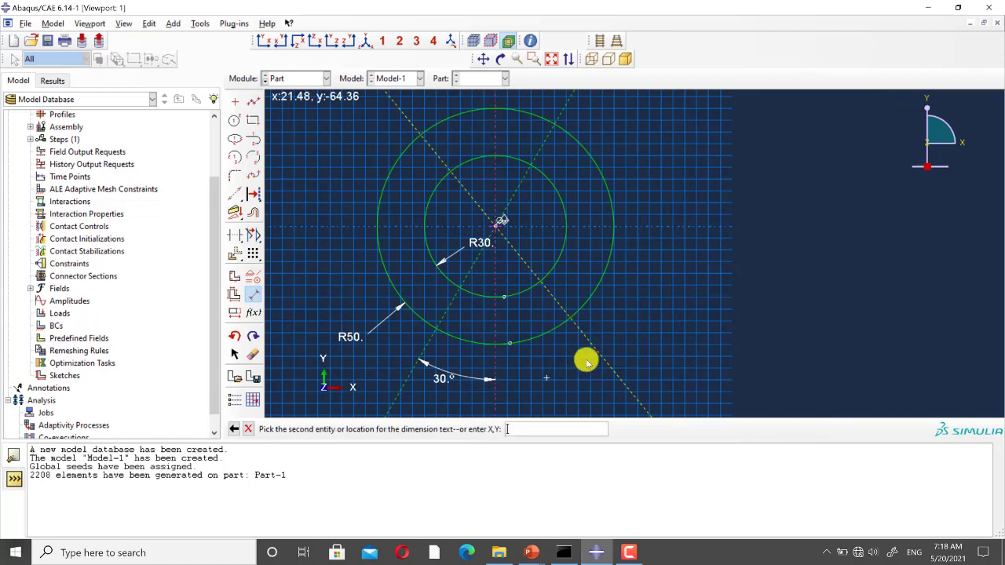
click(585, 358)
click(550, 397)
text(30)
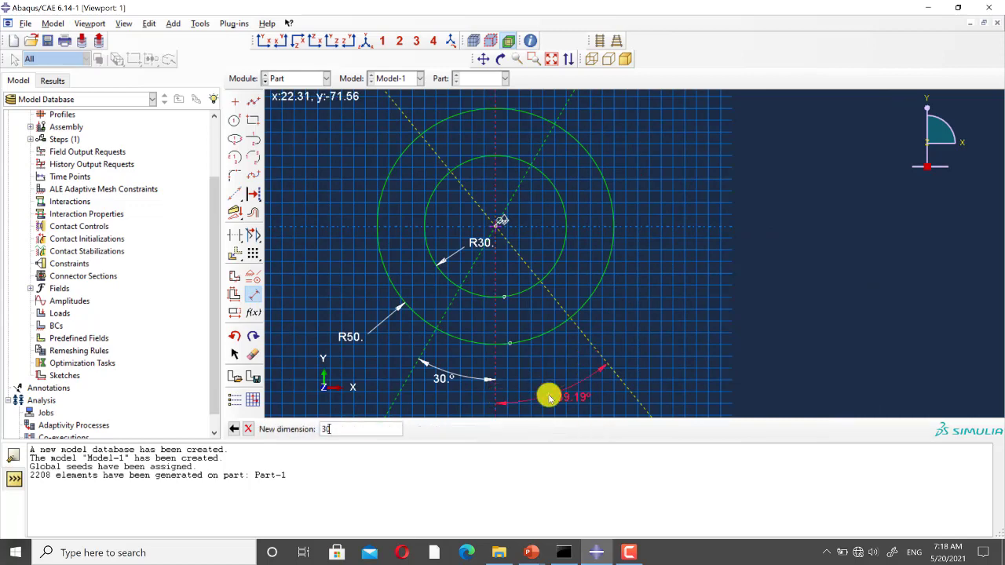
key(Return)
scroll(543, 289, down, 2)
key(Escape)
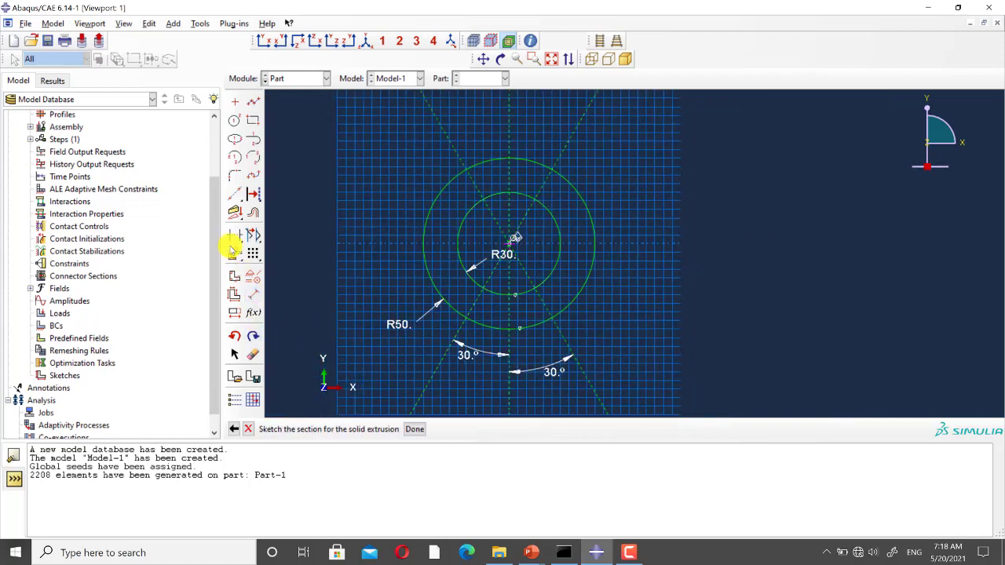
Step: Trim the lower arcs of both circles between the two oblique construction lines, including the short leftover segments
click(234, 234)
scroll(502, 328, up, 2)
click(471, 328)
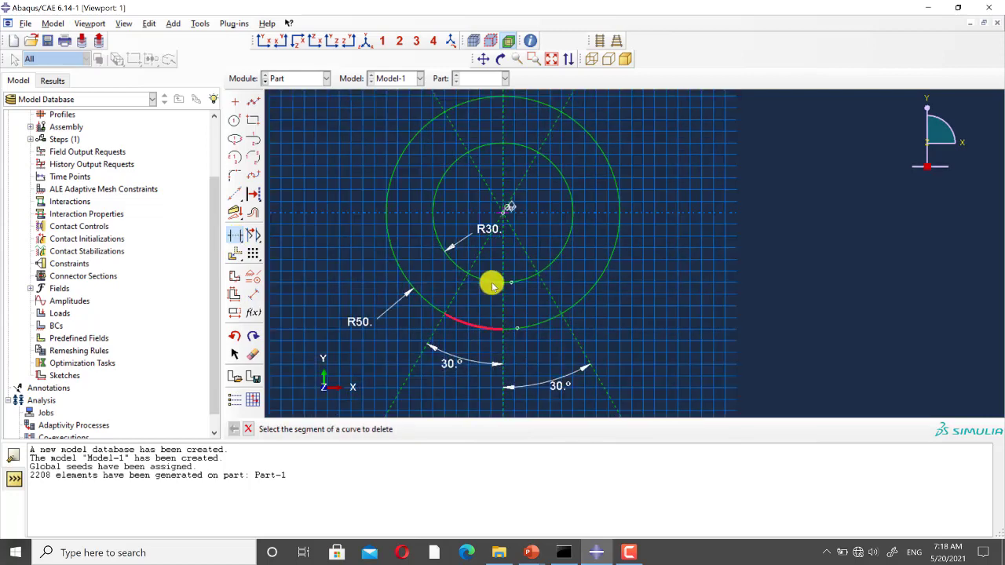
click(491, 281)
click(531, 276)
click(535, 325)
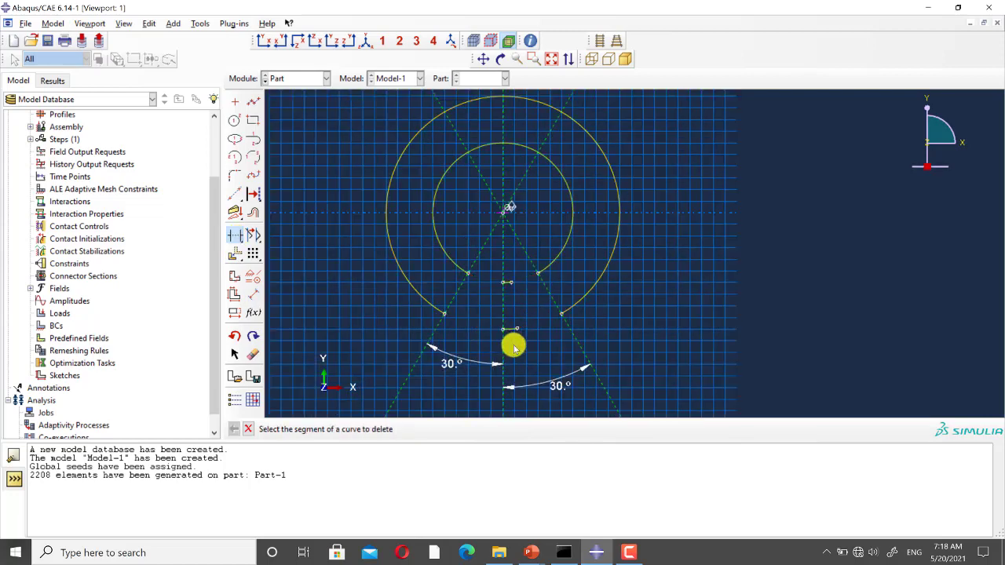
scroll(512, 338, up, 2)
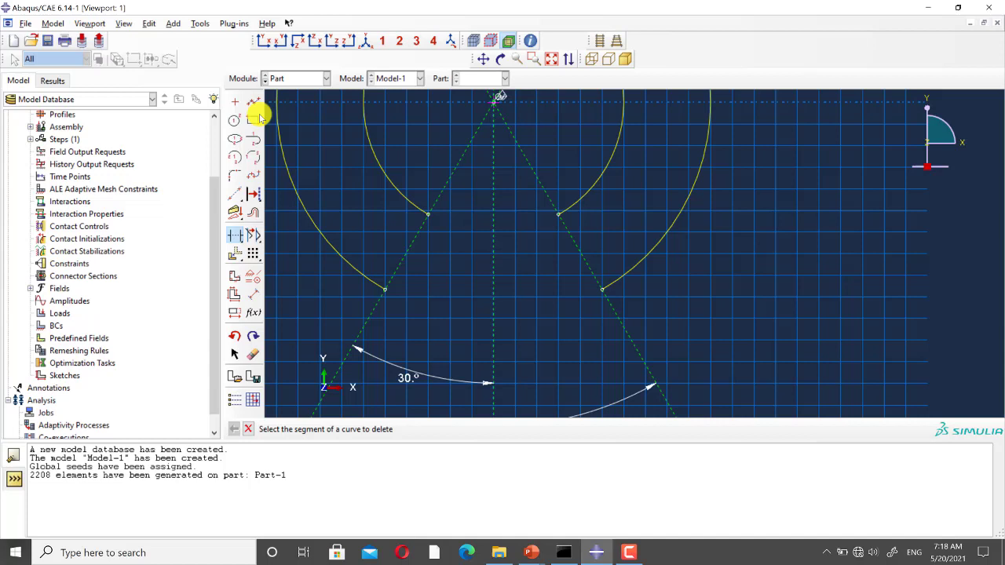
Step: Close the C-shaped profile with straight lines joining the inner and outer arc endpoints on both sides of the opening
middle_click(416, 213)
click(428, 214)
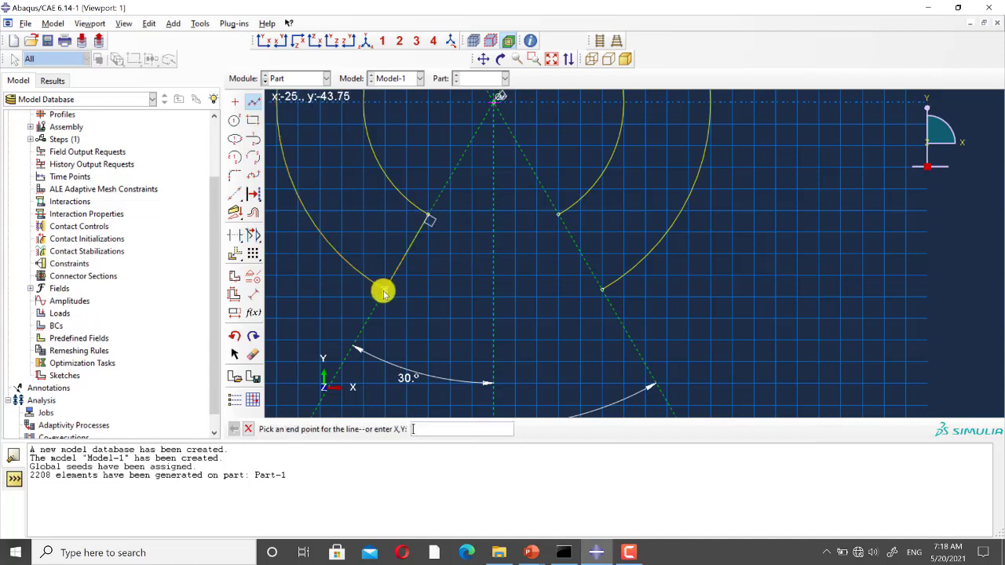
click(384, 291)
middle_click(317, 180)
click(253, 104)
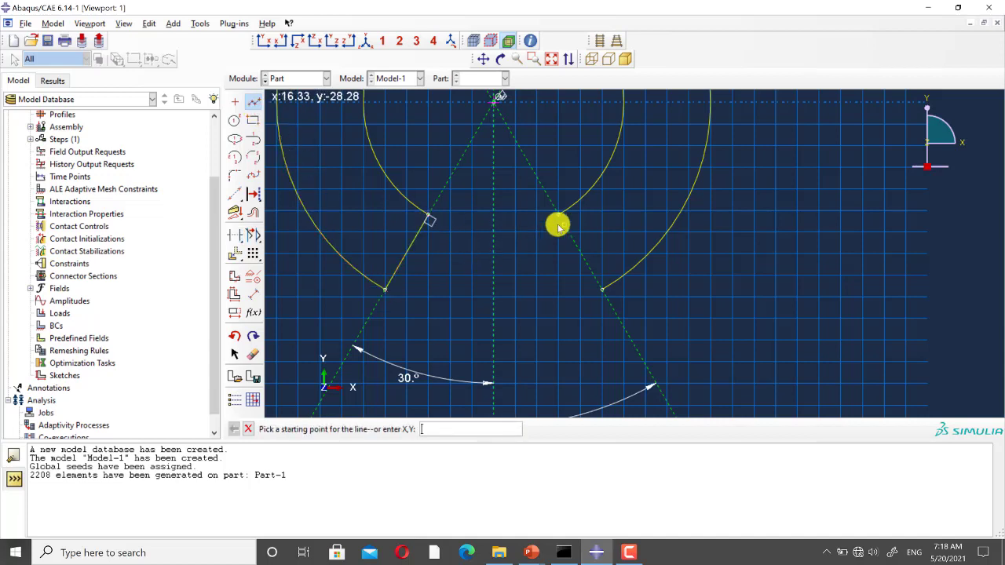
click(558, 213)
click(602, 290)
scroll(556, 292, down, 3)
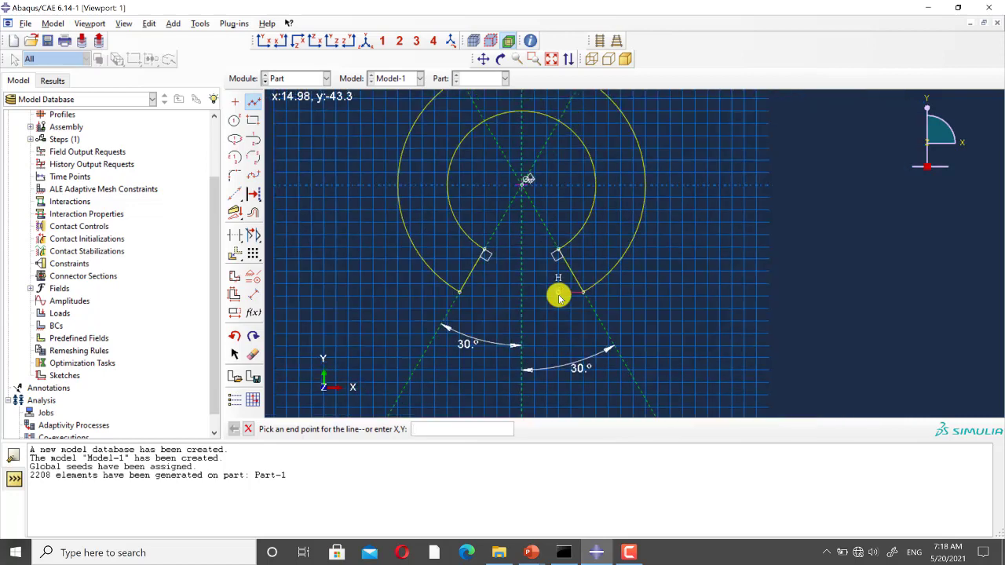
middle_click(557, 291)
Step: Finish the section sketch and extrude the C-shaped profile into a solid part with a blind end condition
scroll(490, 341, down, 3)
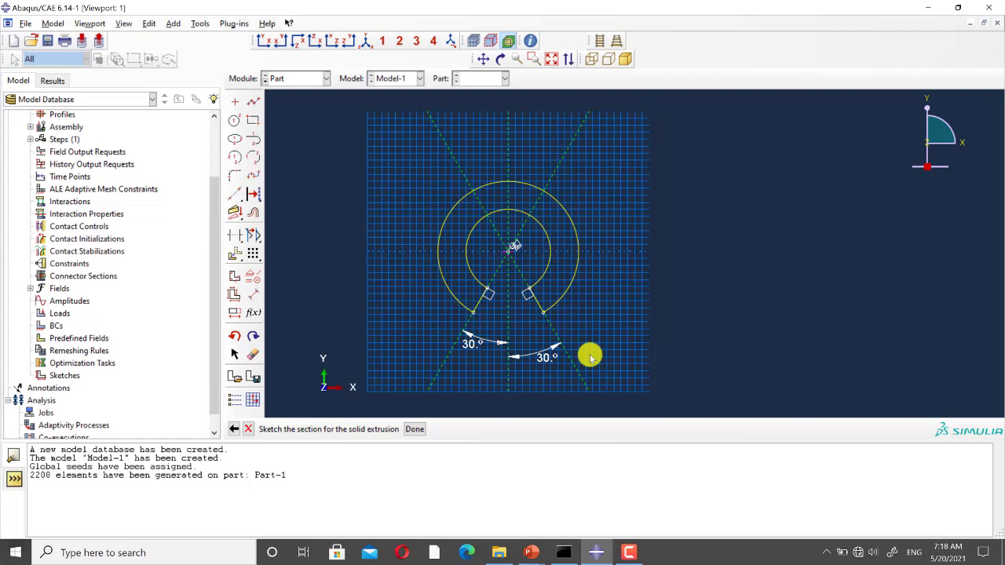
click(413, 429)
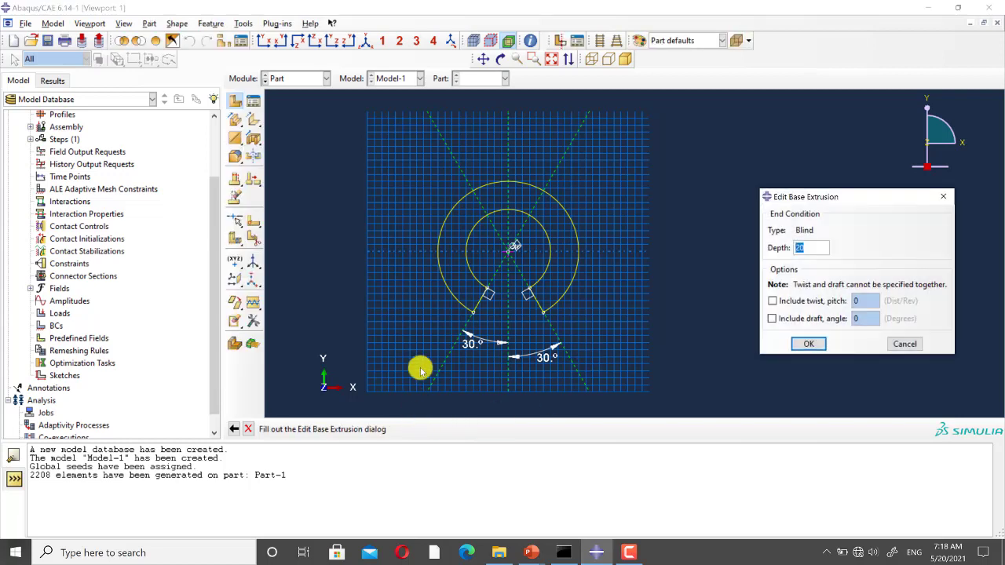
click(808, 344)
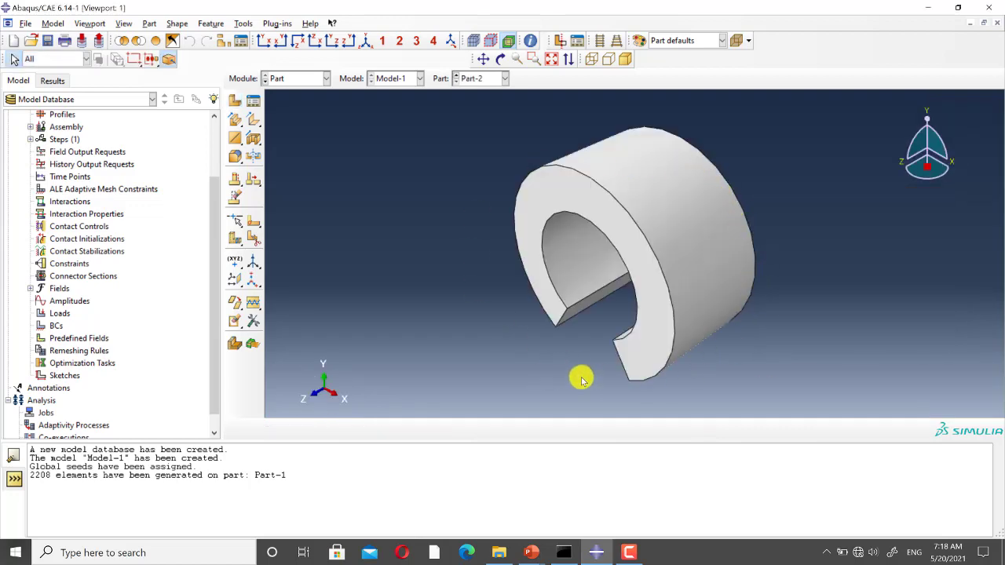
Step: Switch to the Mesh module for Part-2
ctrl+alt+drag(577, 371, 635, 268)
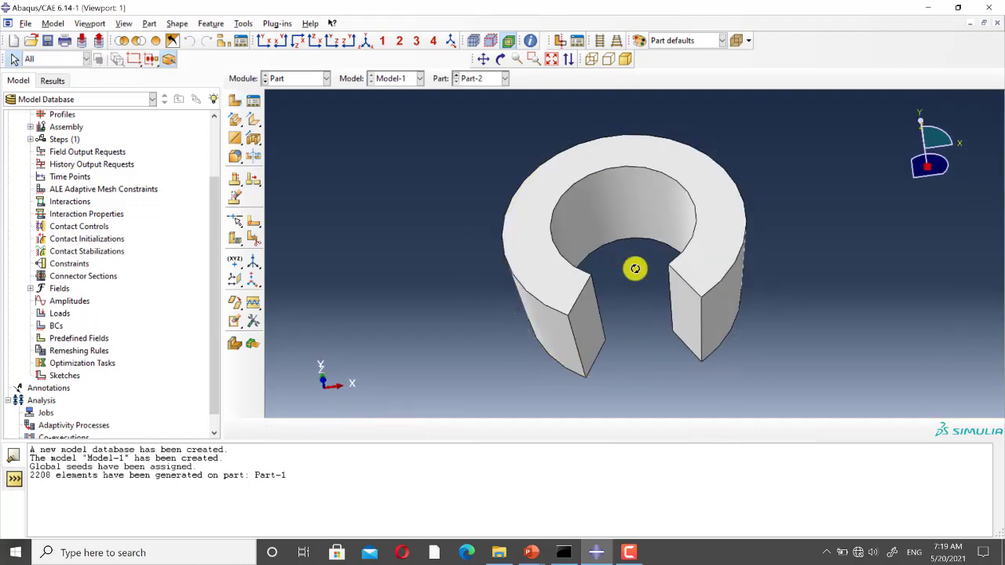
click(293, 79)
click(295, 167)
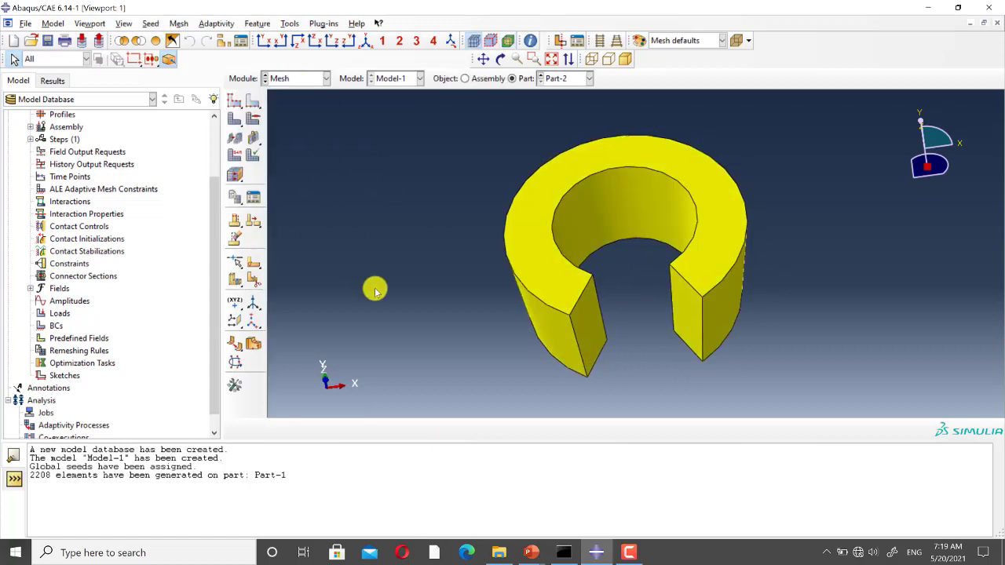
Step: Create a three-point datum plane through the inner surface's two arc midpoints and the ring's centre, dividing the part symmetrically
ctrl+alt+drag(716, 330, 545, 353)
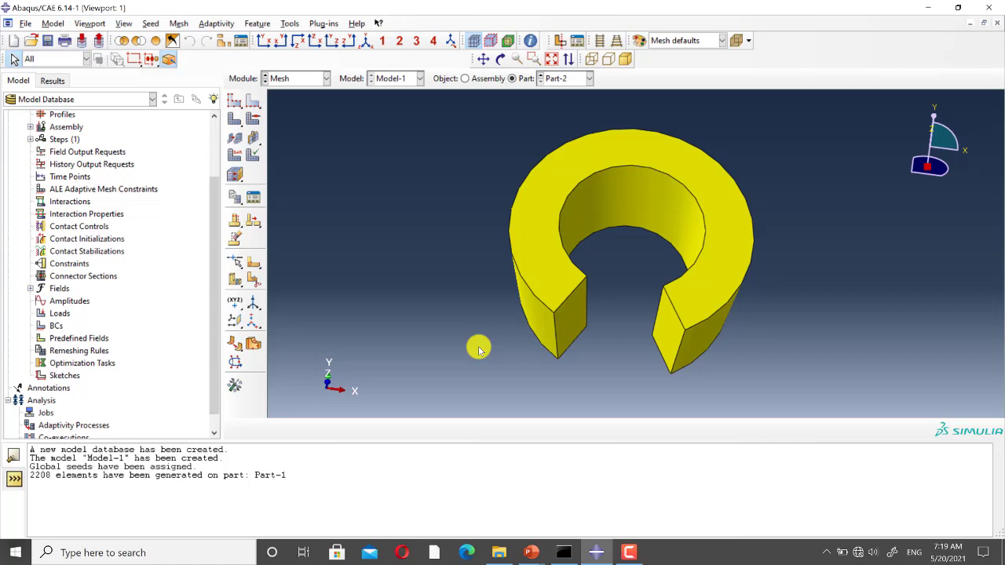
click(235, 320)
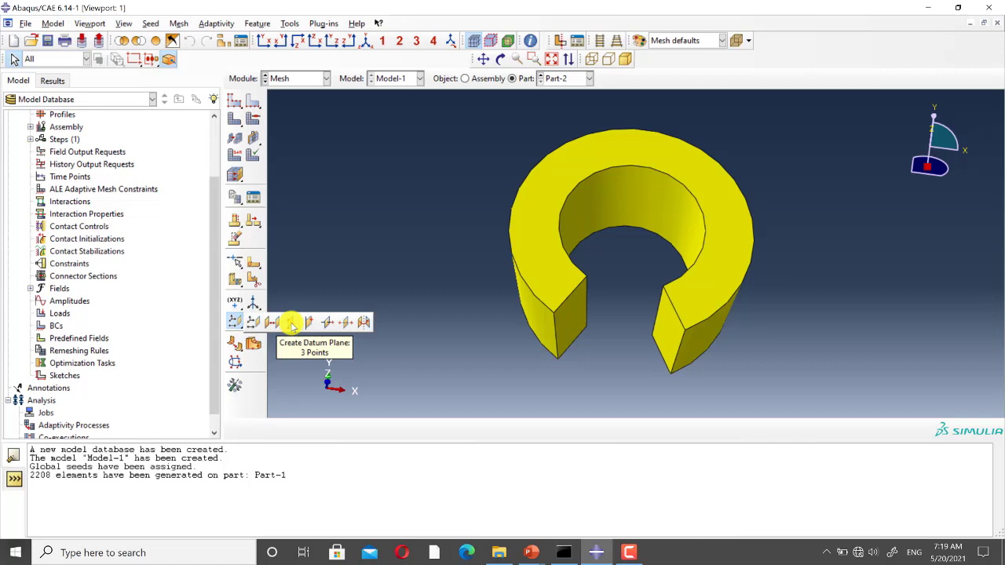
click(293, 324)
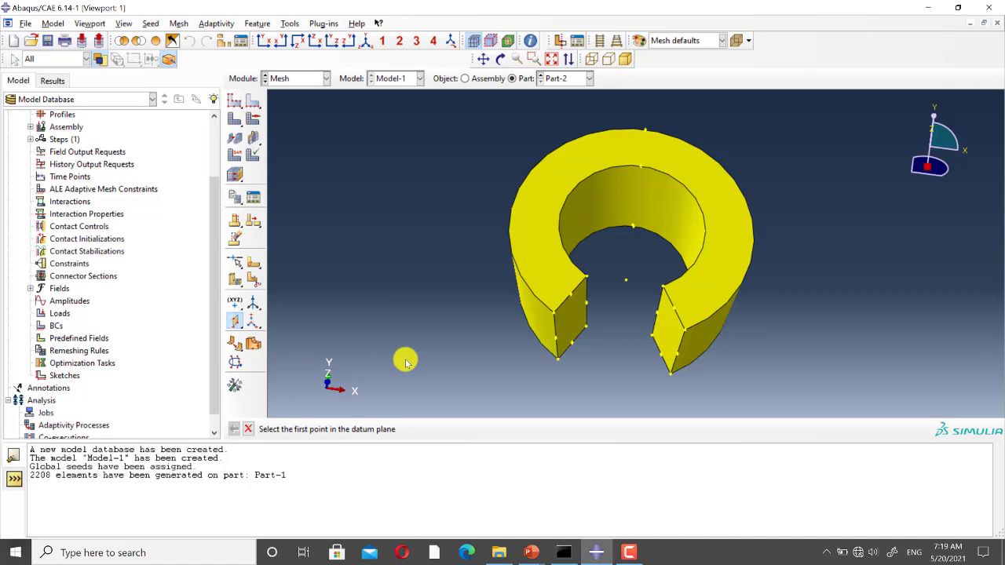
ctrl+alt+drag(694, 338, 822, 365)
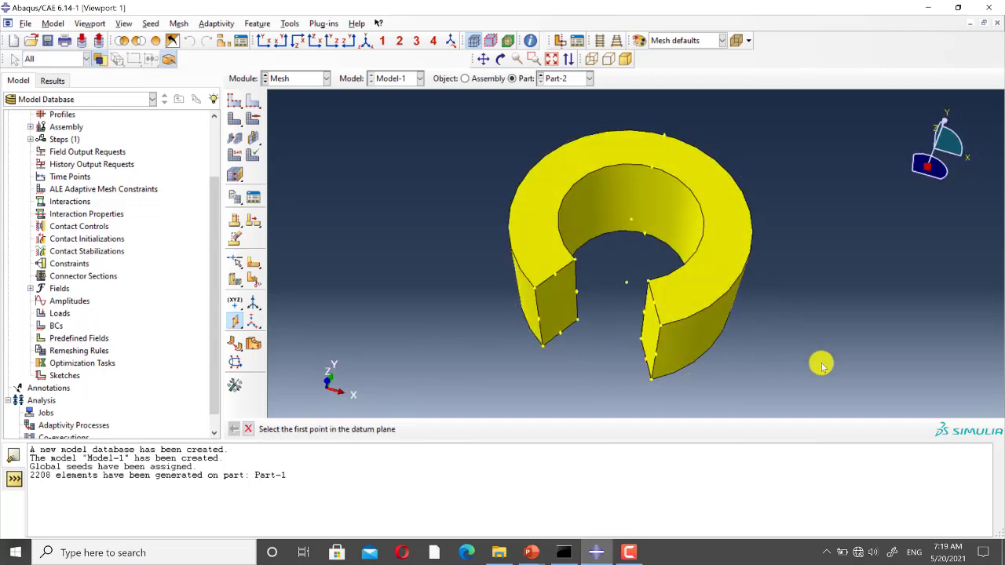
click(644, 233)
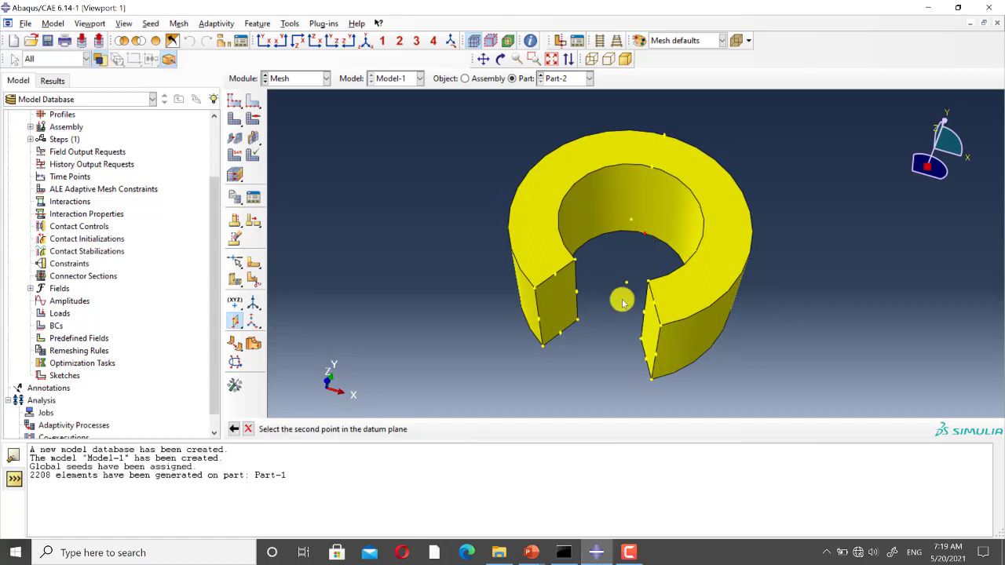
click(651, 168)
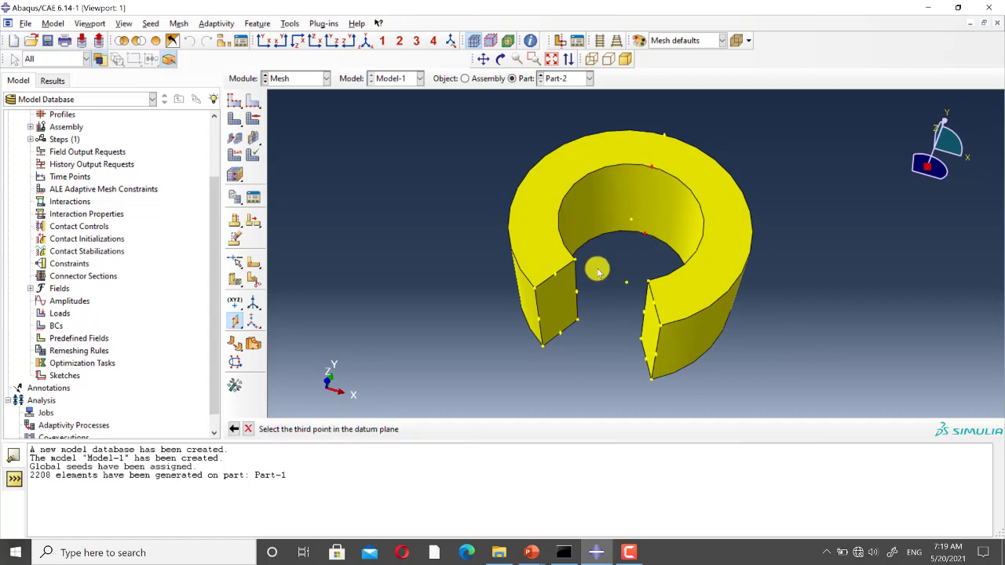
click(557, 329)
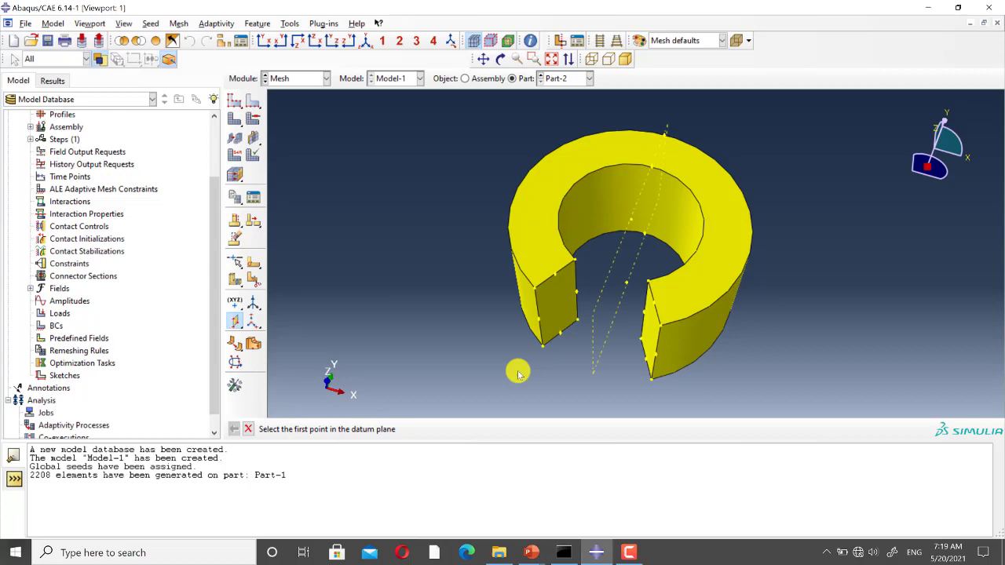
key(Escape)
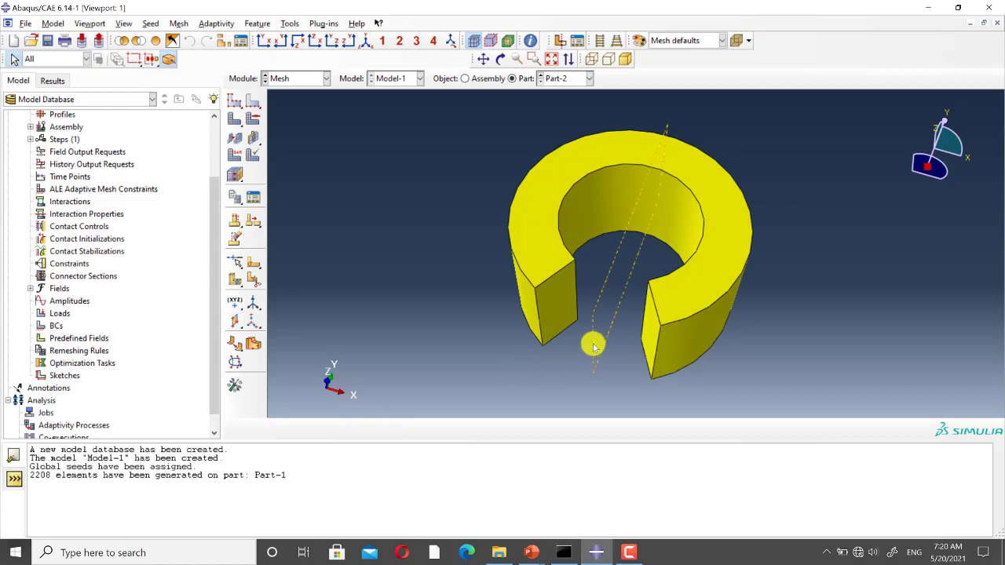
Step: Partition the C-shaped cell into two halves with the datum plane and leave the partition command
click(234, 280)
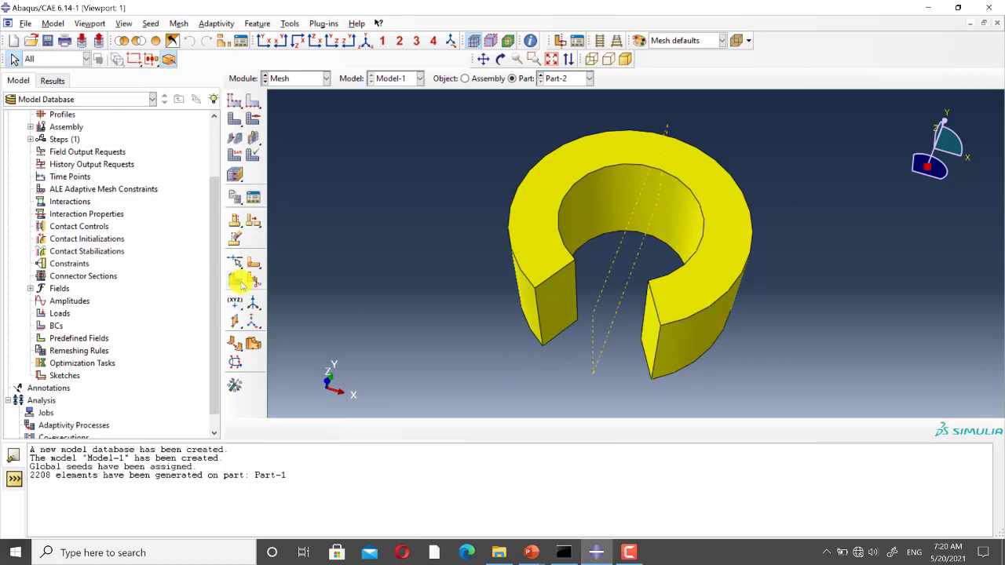
click(596, 367)
click(393, 429)
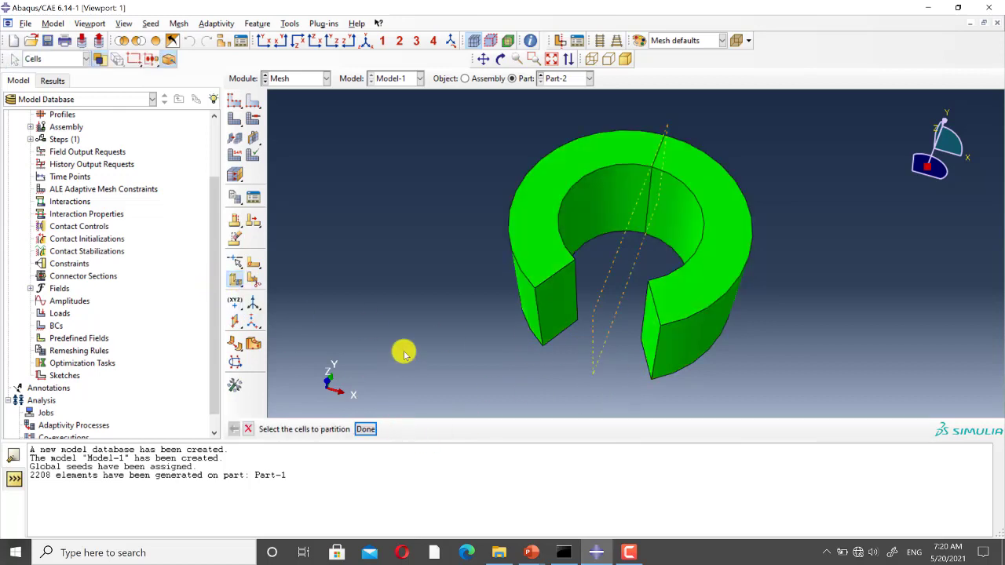
click(245, 429)
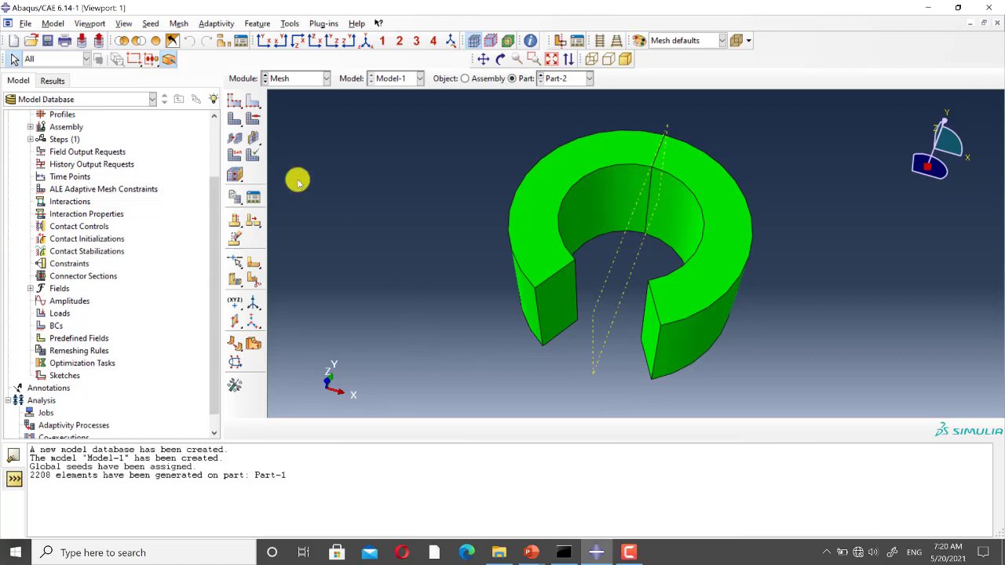
Step: Seed the part with an approximate global size of 3, keeping curvature control on
click(234, 101)
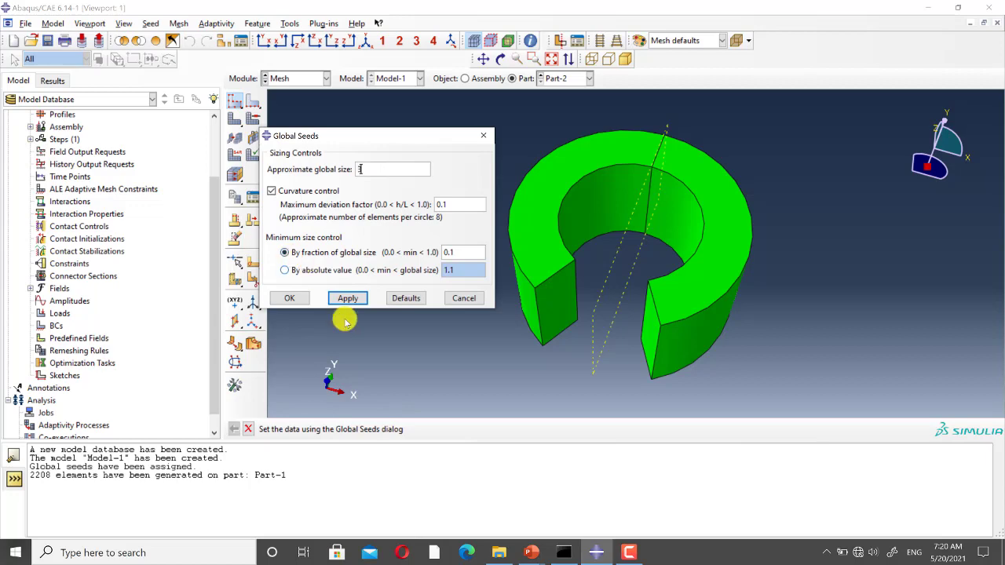
click(343, 299)
click(289, 298)
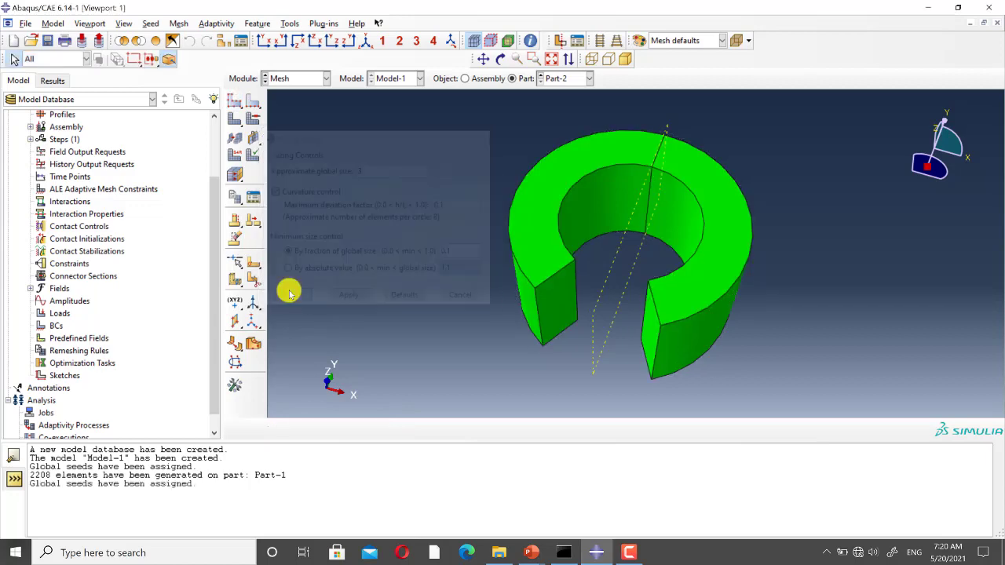
Step: Mesh Part-2 and inspect the mesh around the opening and the curved sides
click(234, 118)
click(343, 429)
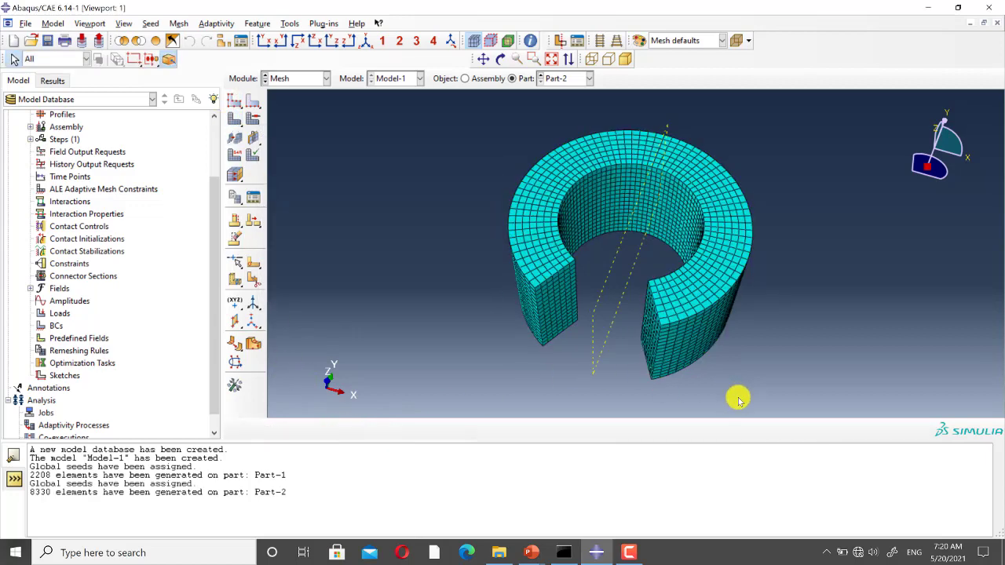
ctrl+alt+drag(738, 395, 421, 338)
key(Escape)
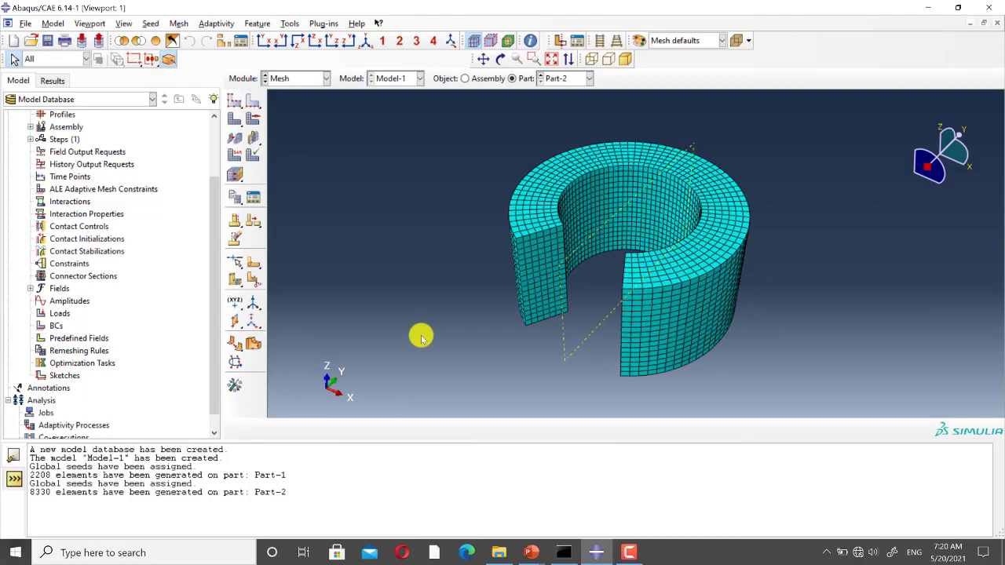